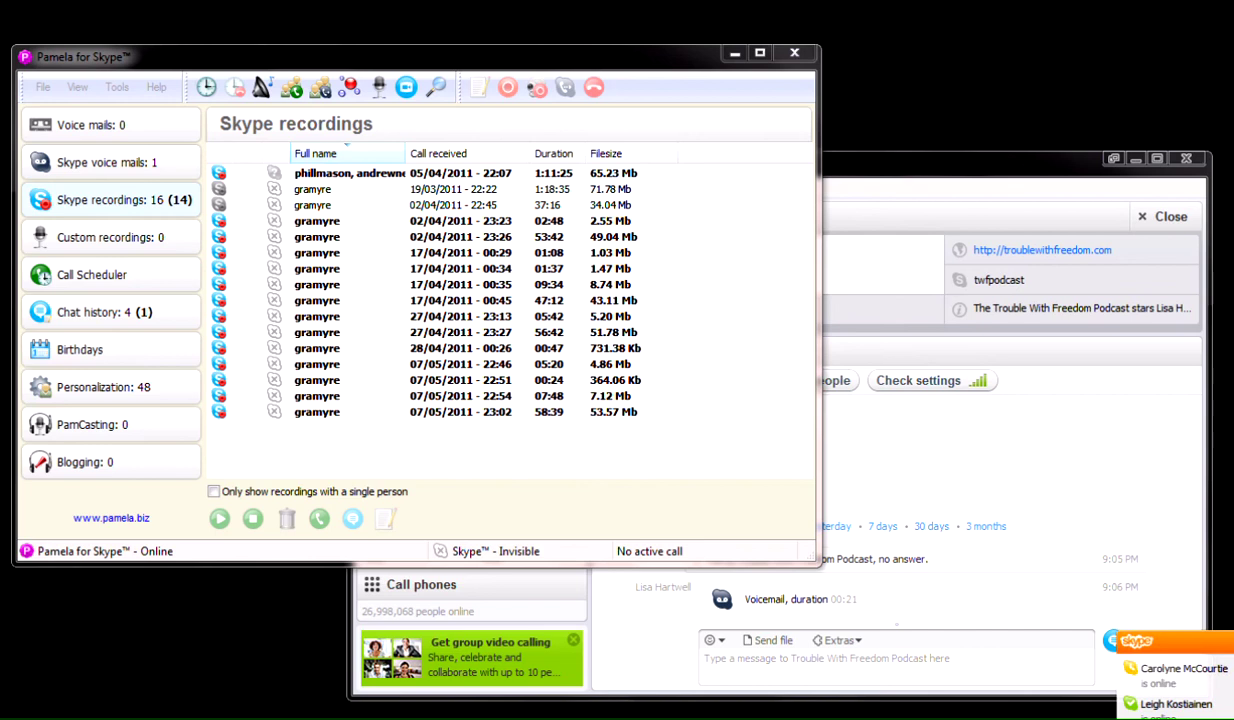
Step: Move the Pamela for Skype window higher on the desktop and bring it in front of the Skype window
{"action": "left_click", "coordinate": [457, 50]}
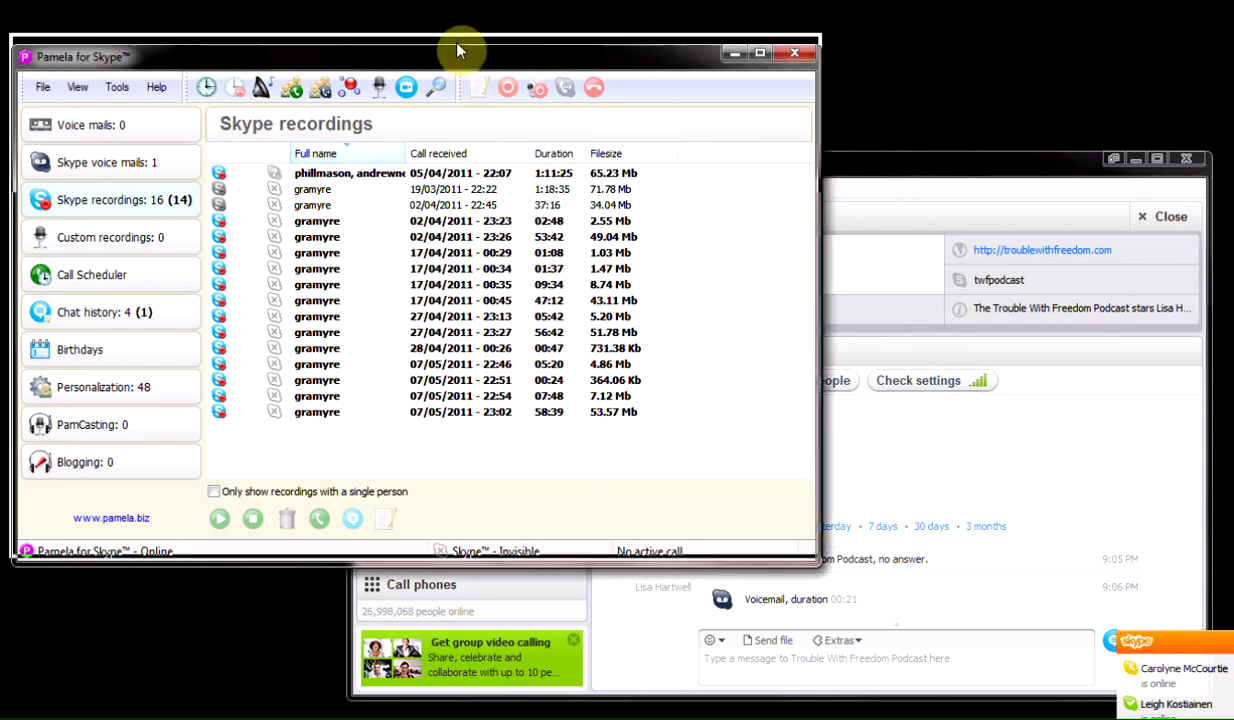
{"action": "left_click_drag", "start_coordinate": [457, 50], "coordinate": [455, 24]}
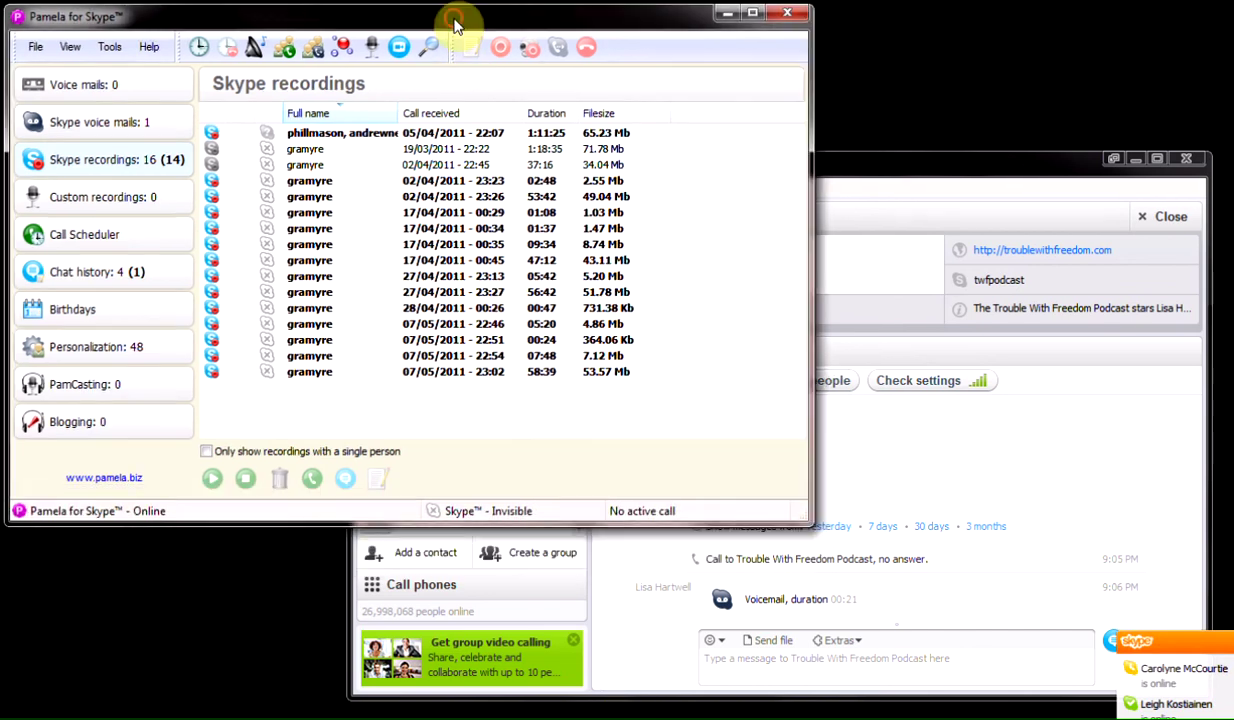
{"action": "left_click", "coordinate": [942, 174]}
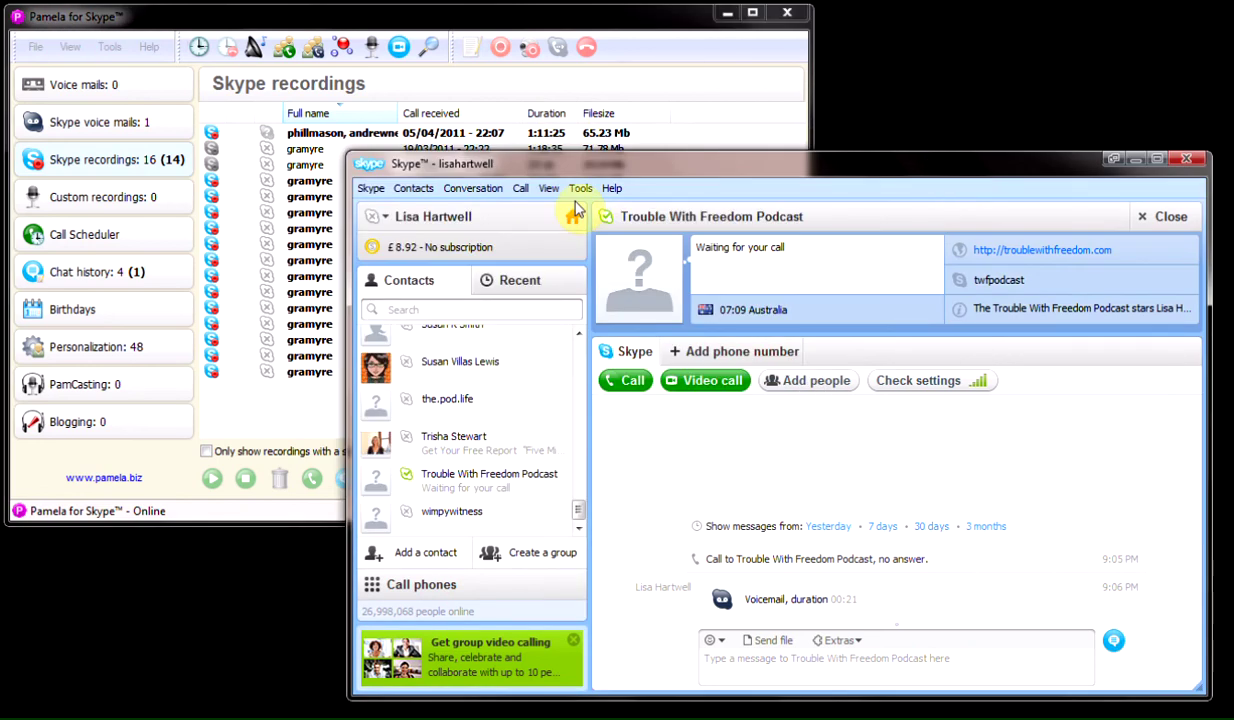
{"action": "left_click", "coordinate": [430, 18]}
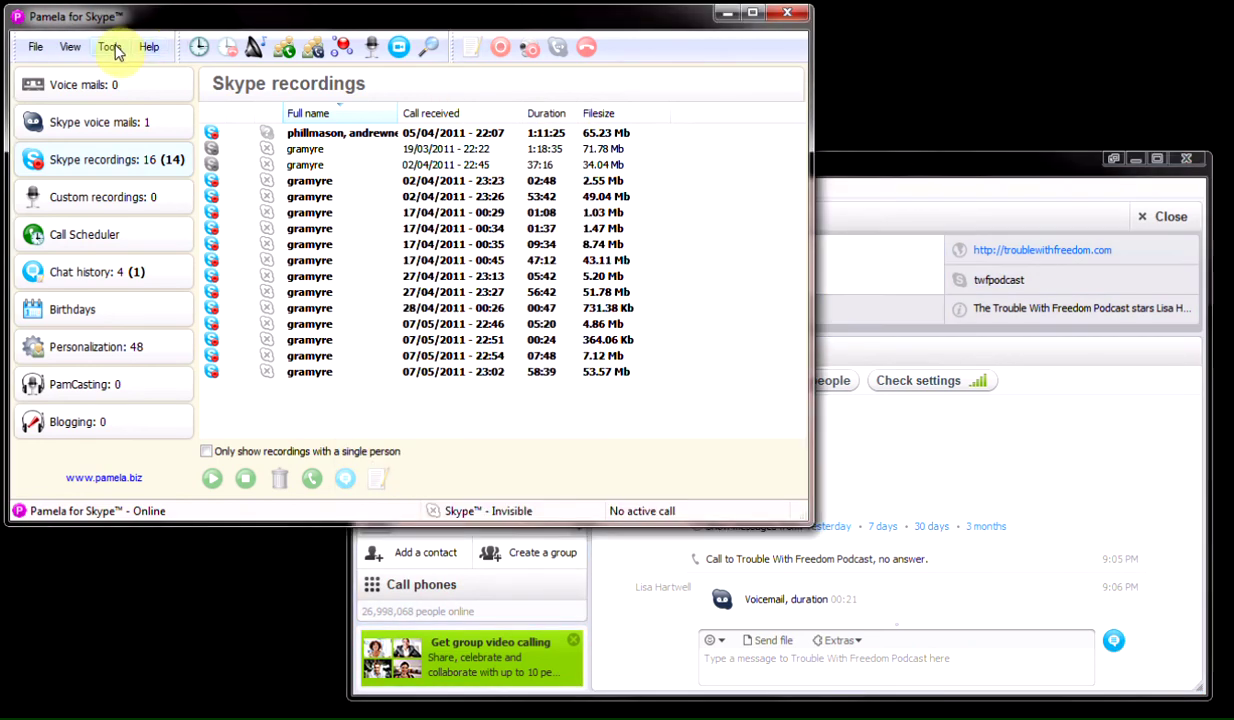
Step: Open Pamela's options and review the call recording settings: General, Video recording, Call recording warning message and Advanced sound levels
{"action": "left_click", "coordinate": [110, 47]}
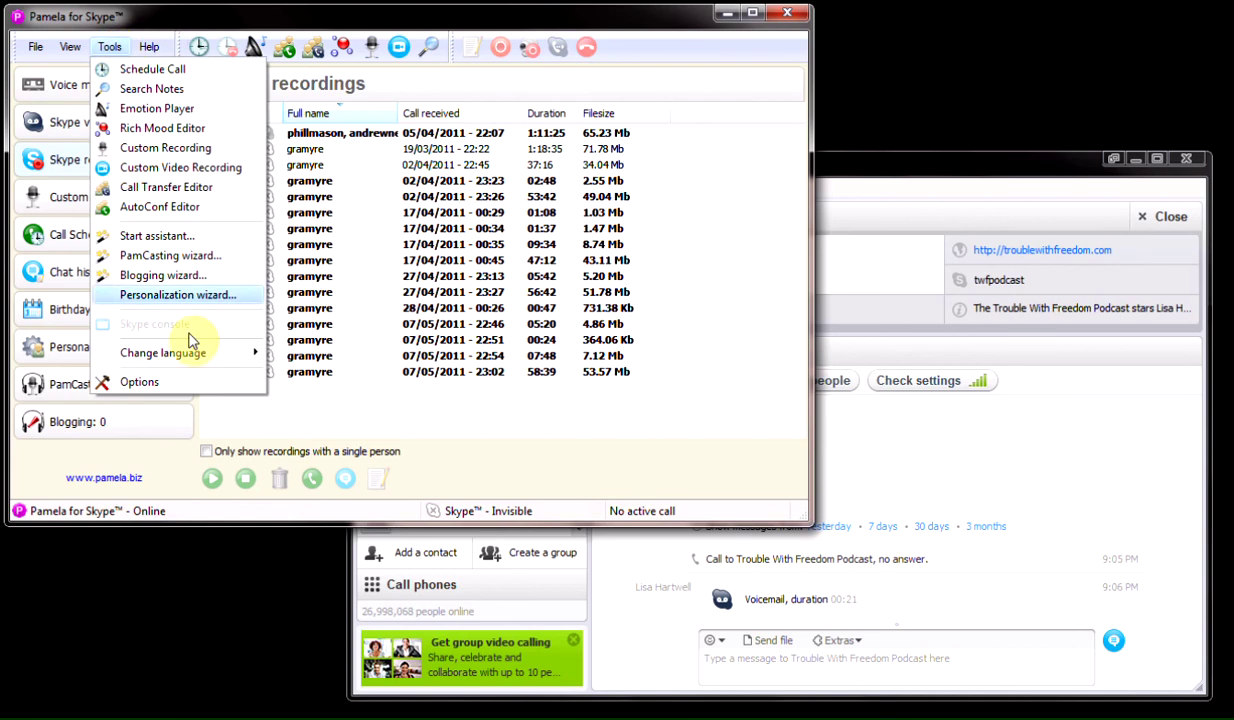
{"action": "left_click", "coordinate": [140, 382]}
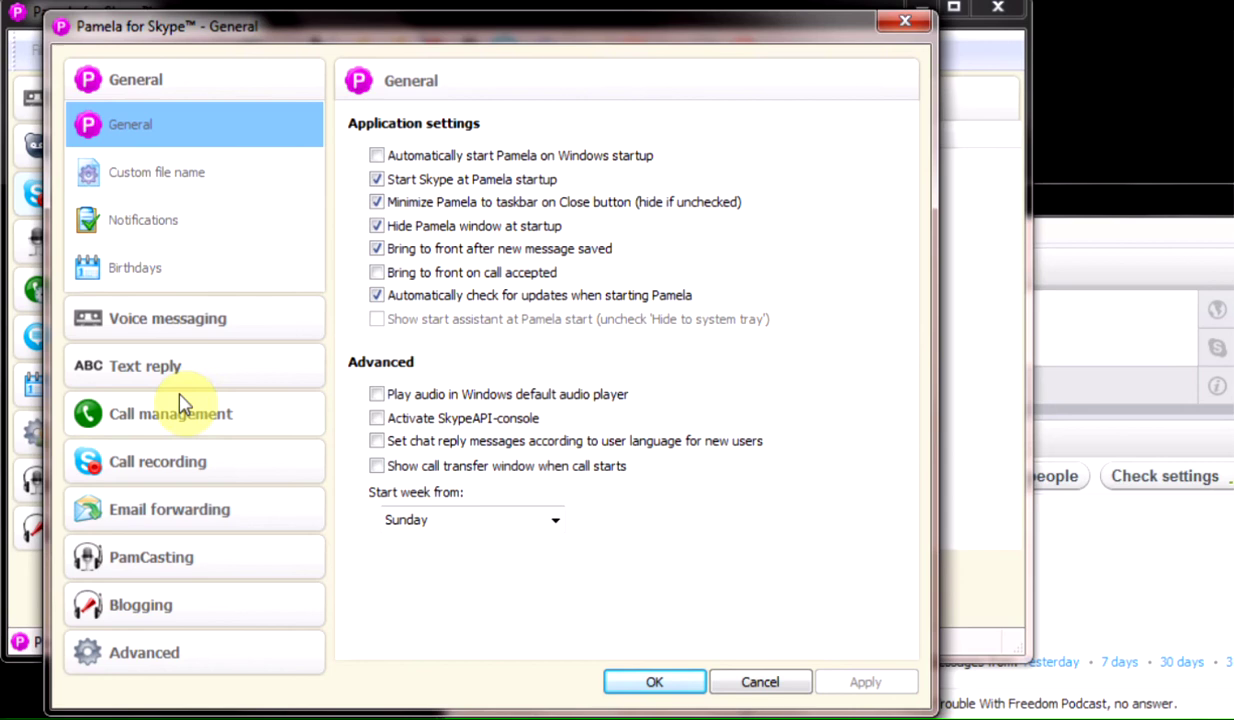
{"action": "left_click", "coordinate": [172, 468]}
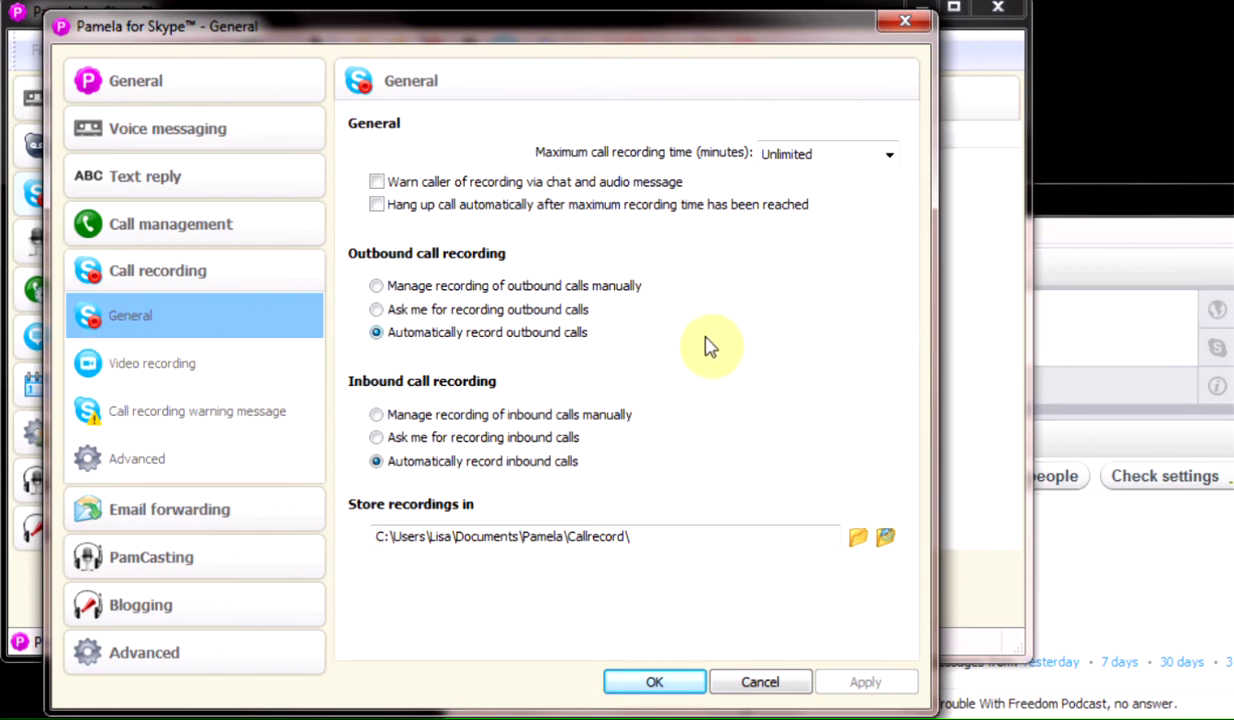
{"action": "left_click", "coordinate": [140, 370]}
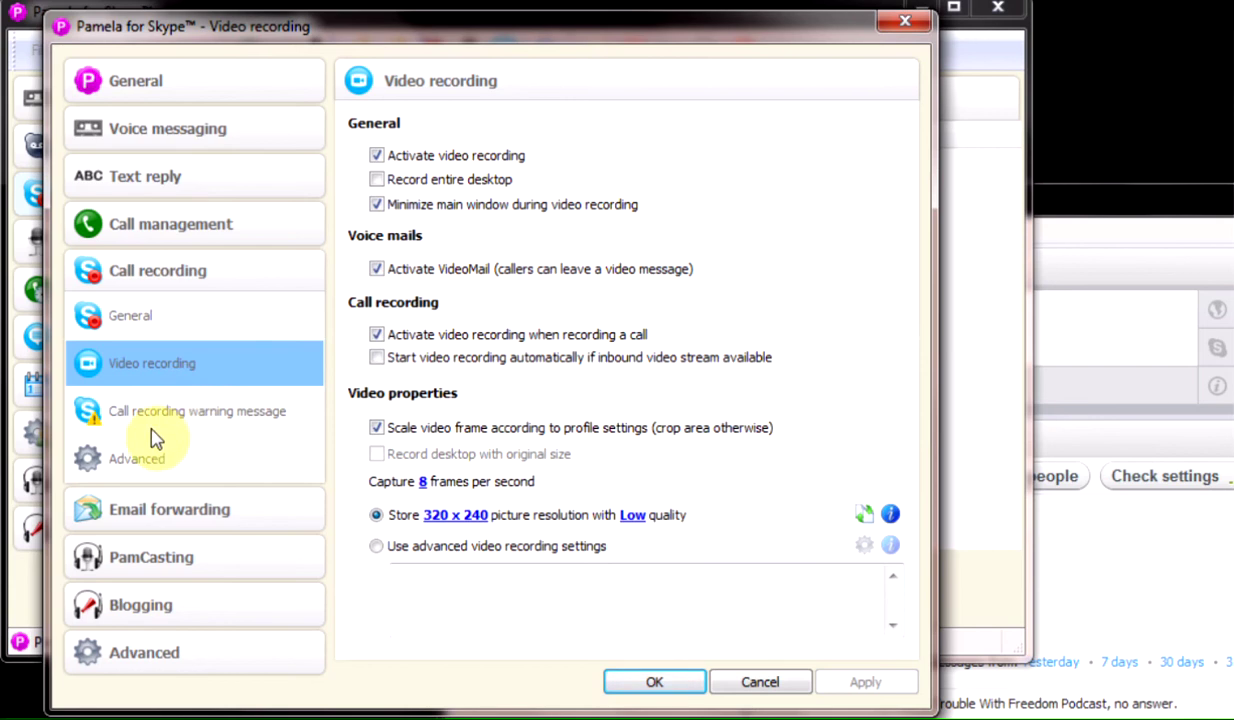
{"action": "left_click", "coordinate": [158, 416]}
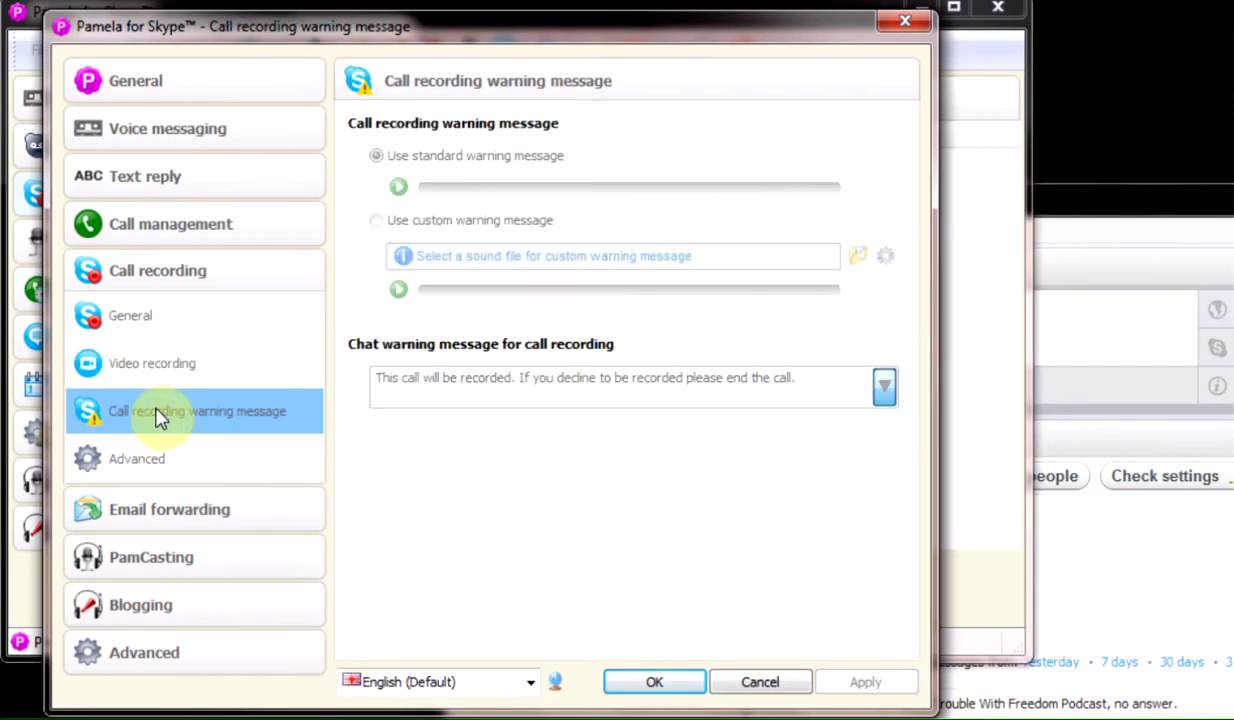
{"action": "left_click", "coordinate": [156, 460]}
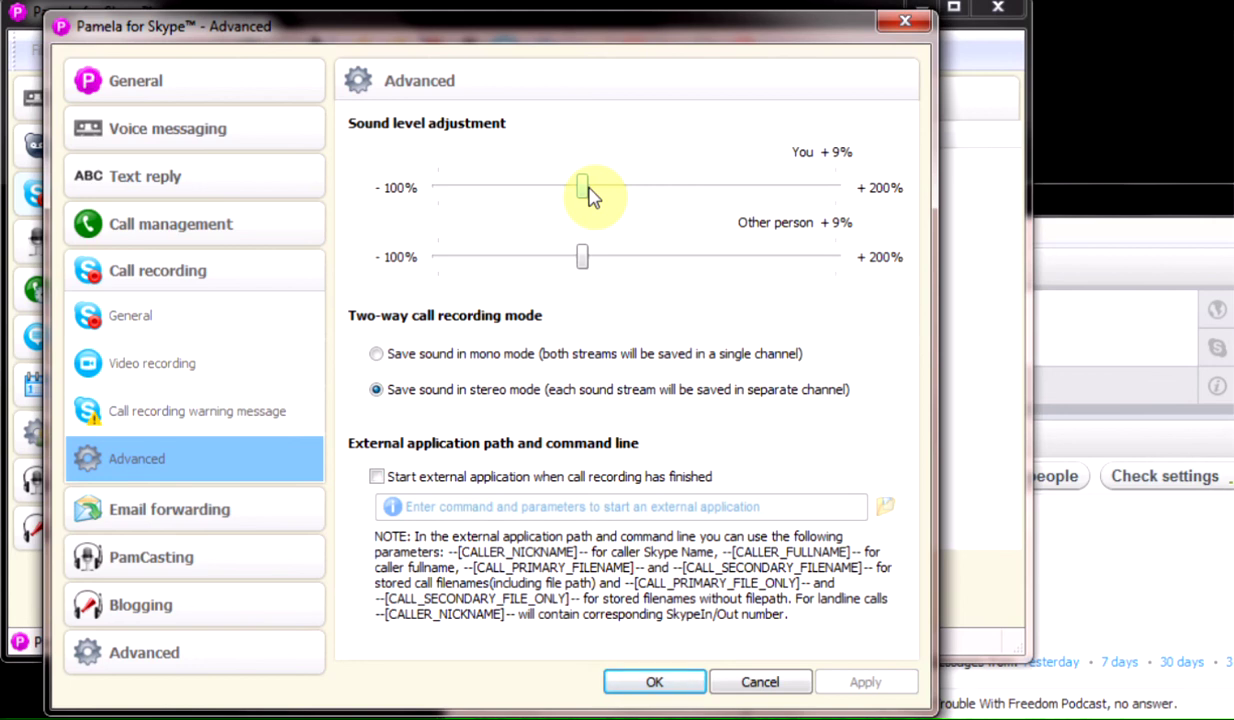
Step: Switch to Skype, find the Echo / Sound Test Service entry in the contact list, and return to Pamela's options
{"action": "left_click", "coordinate": [1110, 210]}
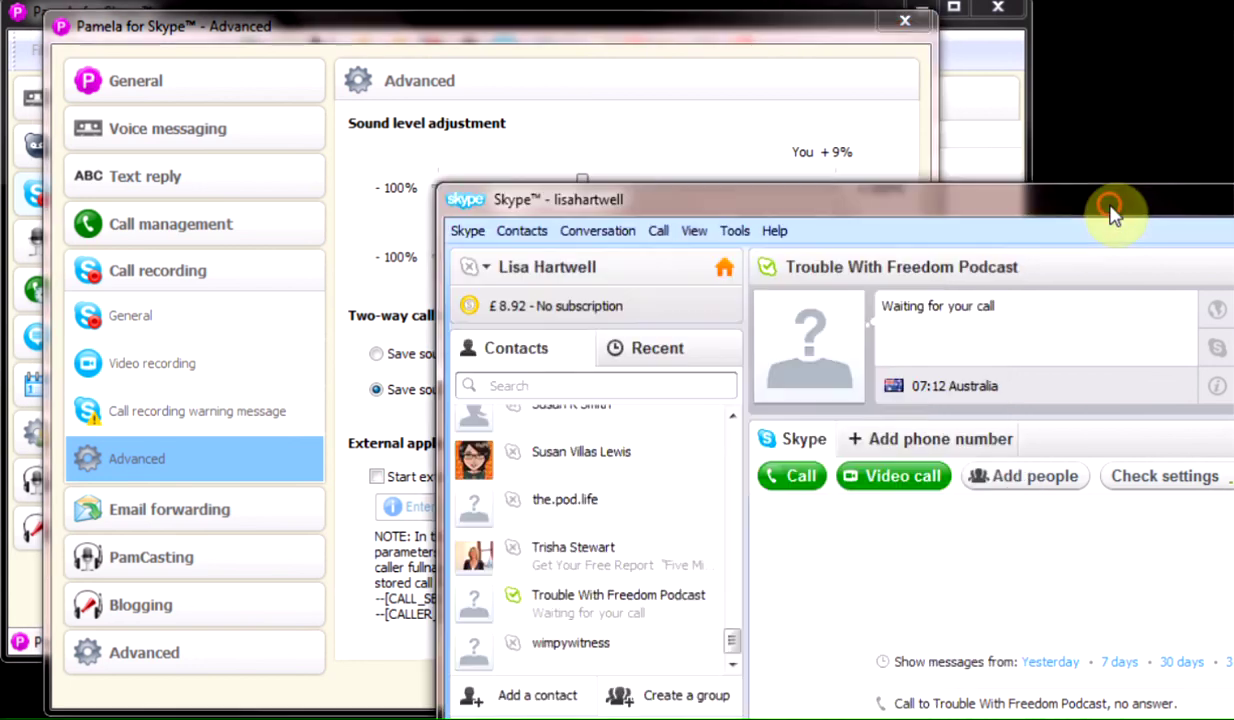
{"action": "left_click_drag", "start_coordinate": [731, 650], "coordinate": [730, 450]}
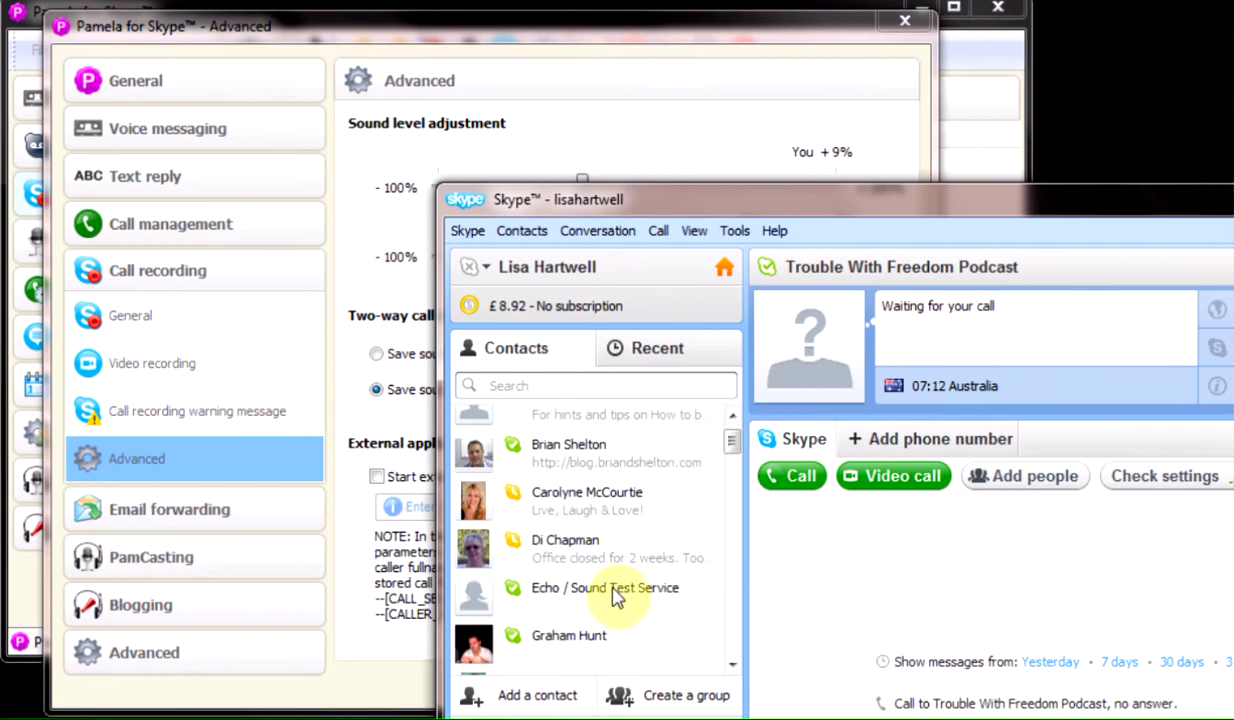
{"action": "left_click", "coordinate": [618, 33]}
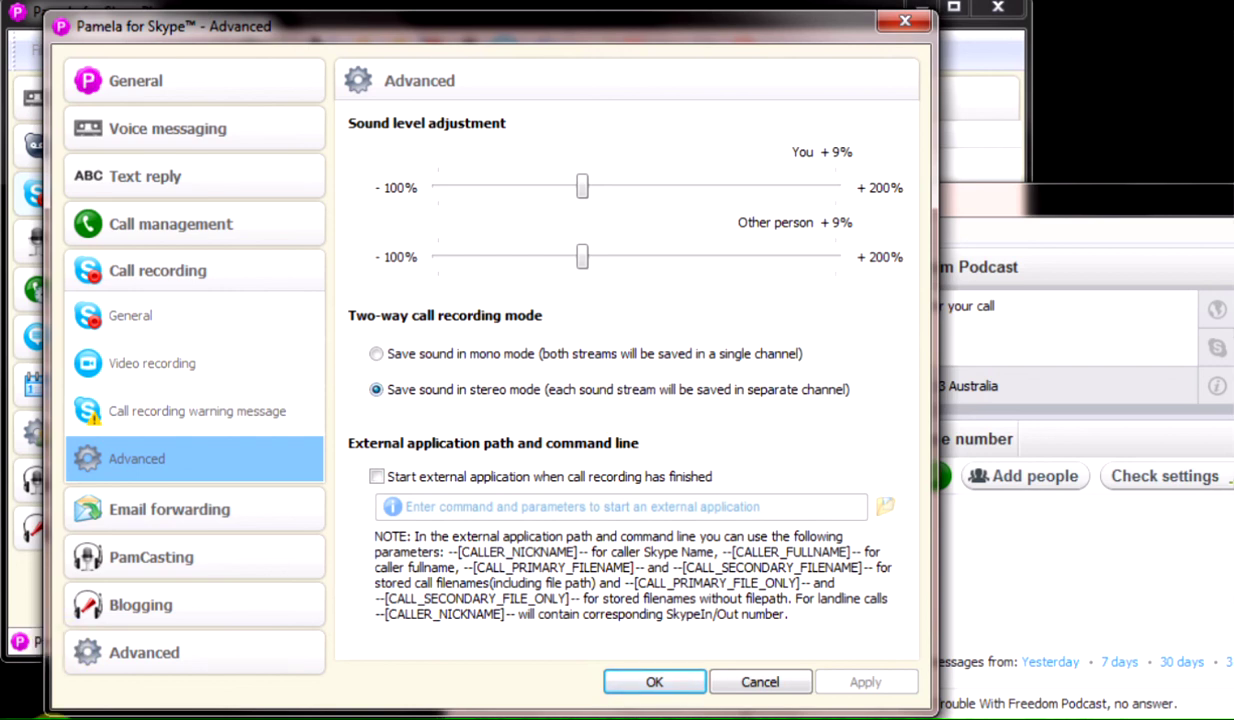
Step: In the advanced sound settings, set the input device to the Samson C03U microphone and the output device to Independent (R.T.C.) Headphones
{"action": "left_click", "coordinate": [126, 652]}
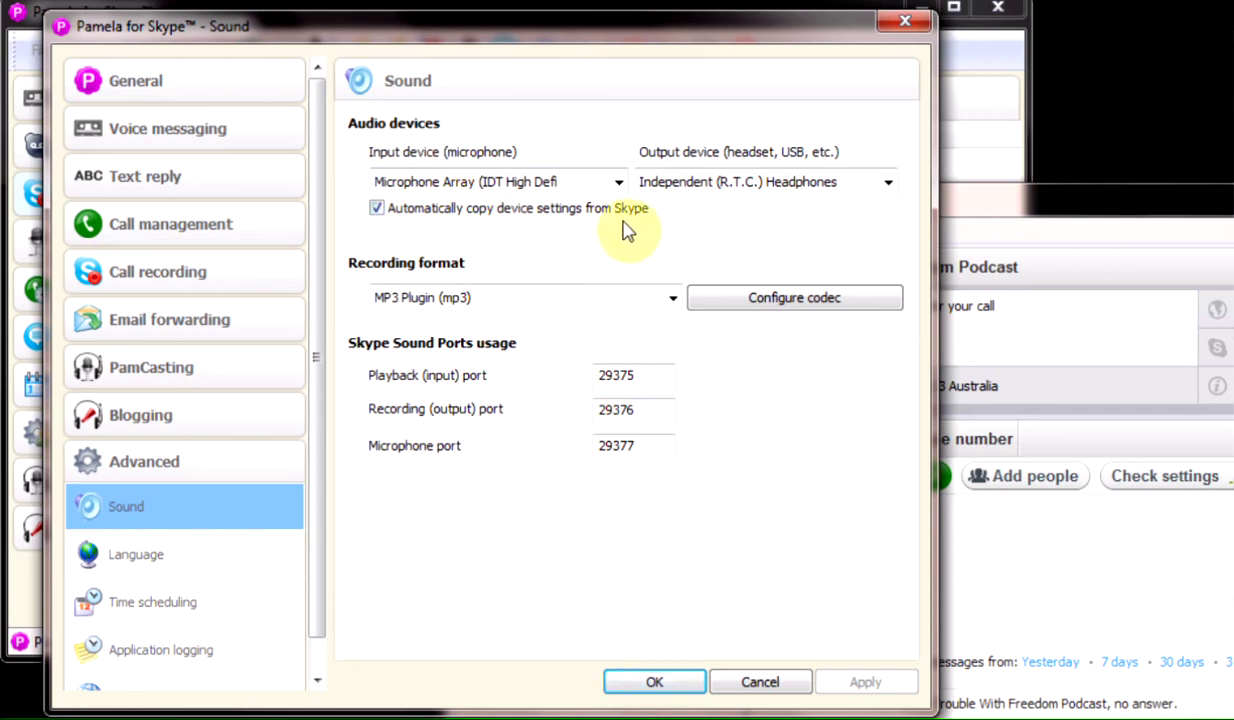
{"action": "left_click", "coordinate": [505, 183]}
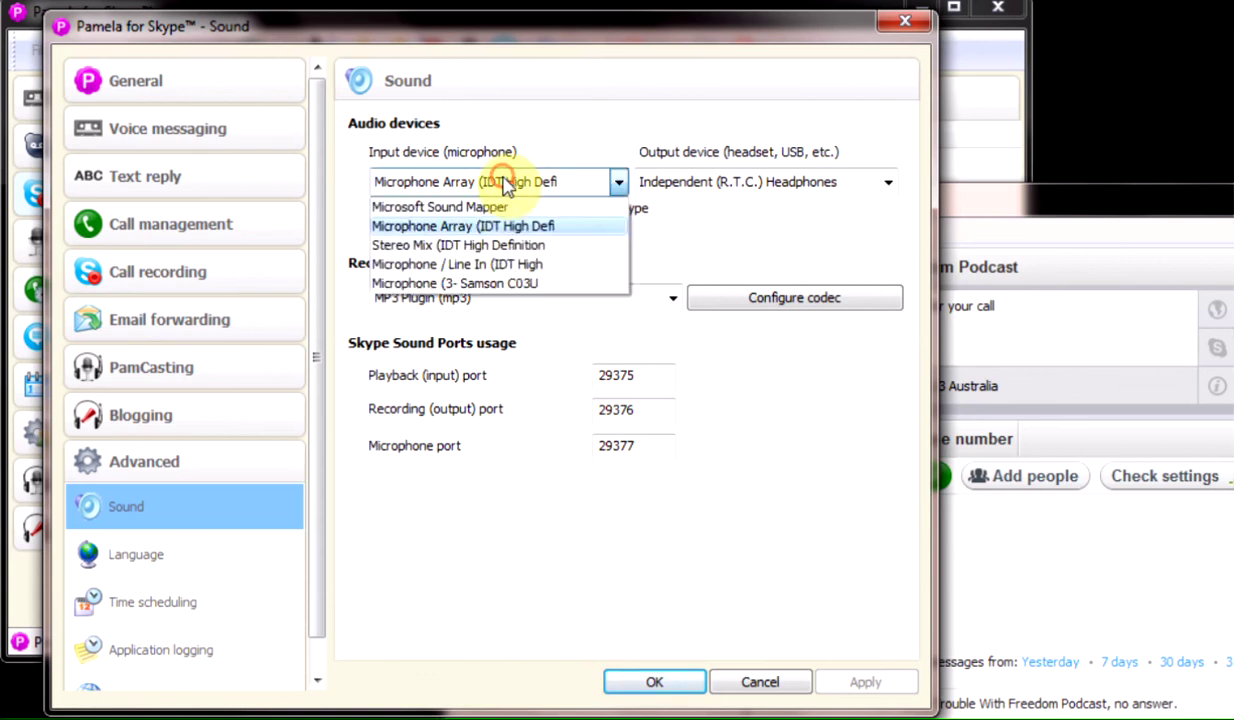
{"action": "left_click", "coordinate": [502, 285]}
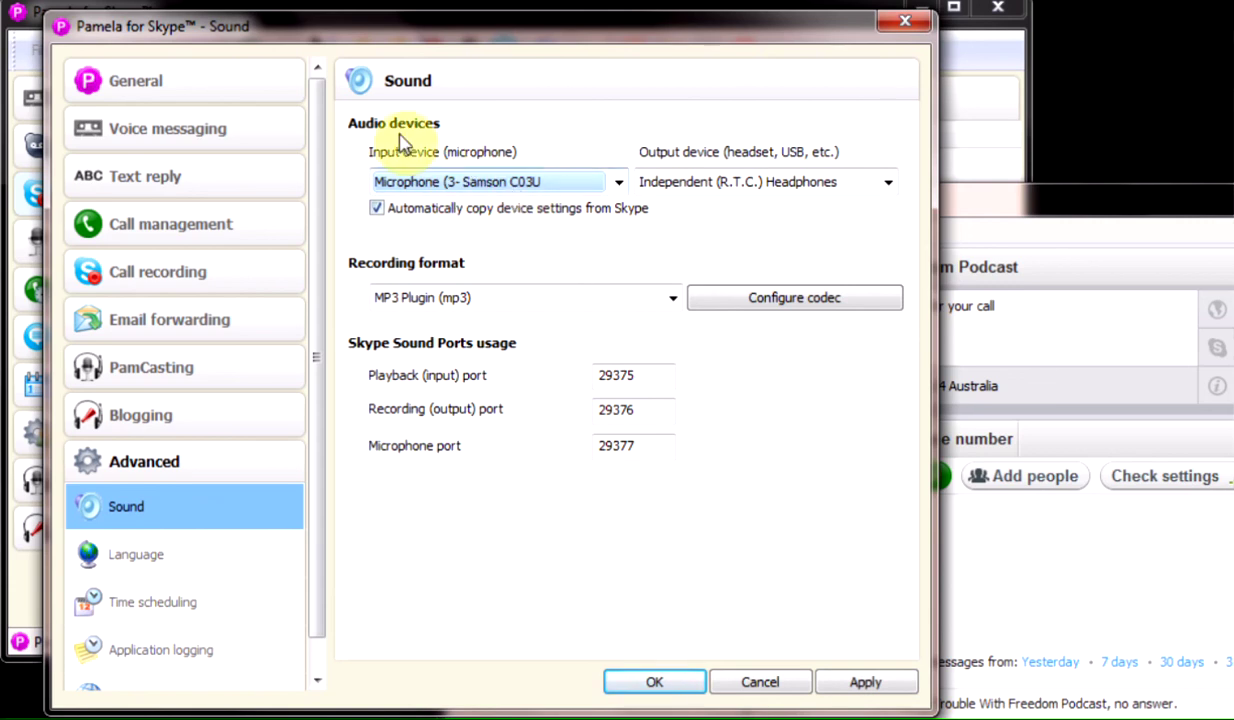
{"action": "left_click", "coordinate": [757, 194]}
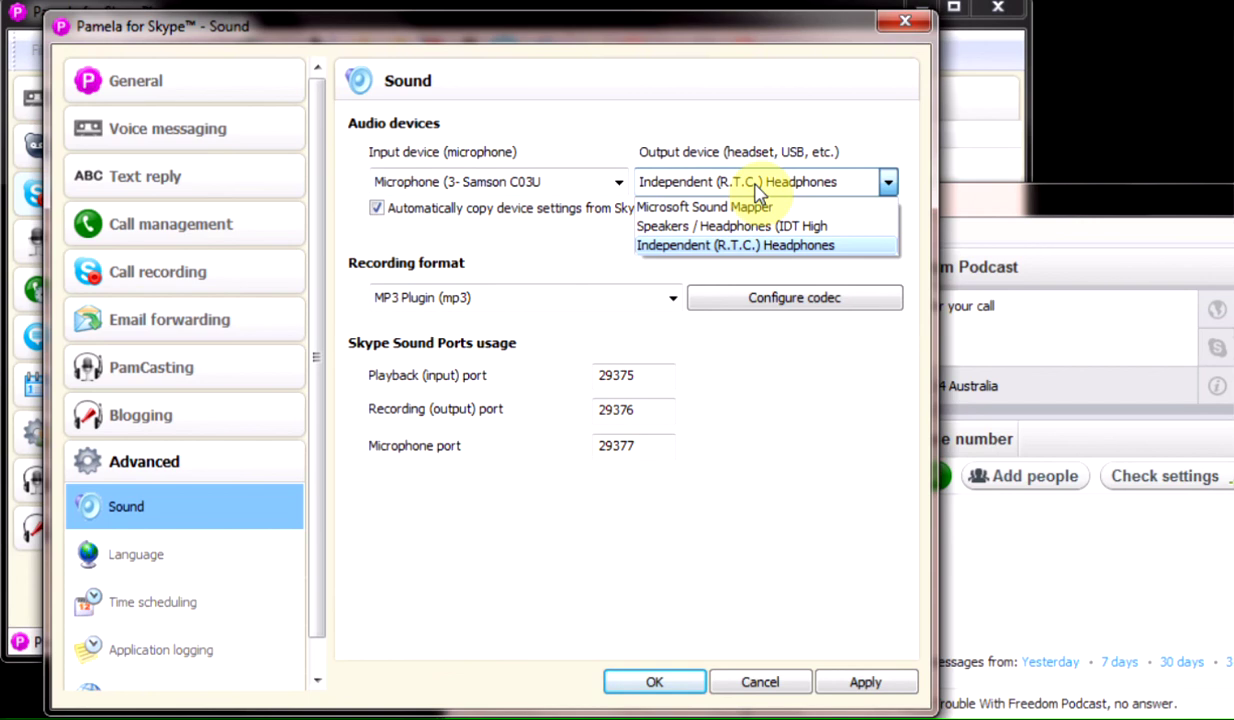
{"action": "left_click", "coordinate": [756, 245]}
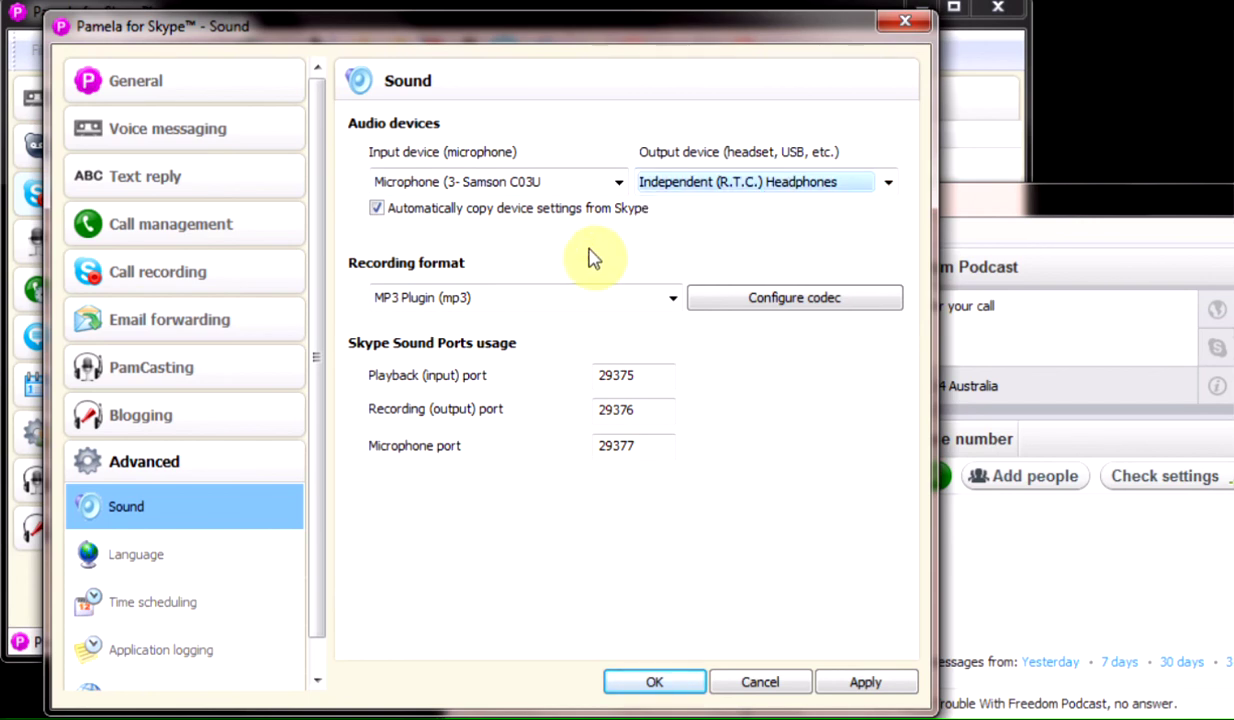
Step: Choose MP3 Plugin (mp3) as the recording format
{"action": "left_click", "coordinate": [672, 300]}
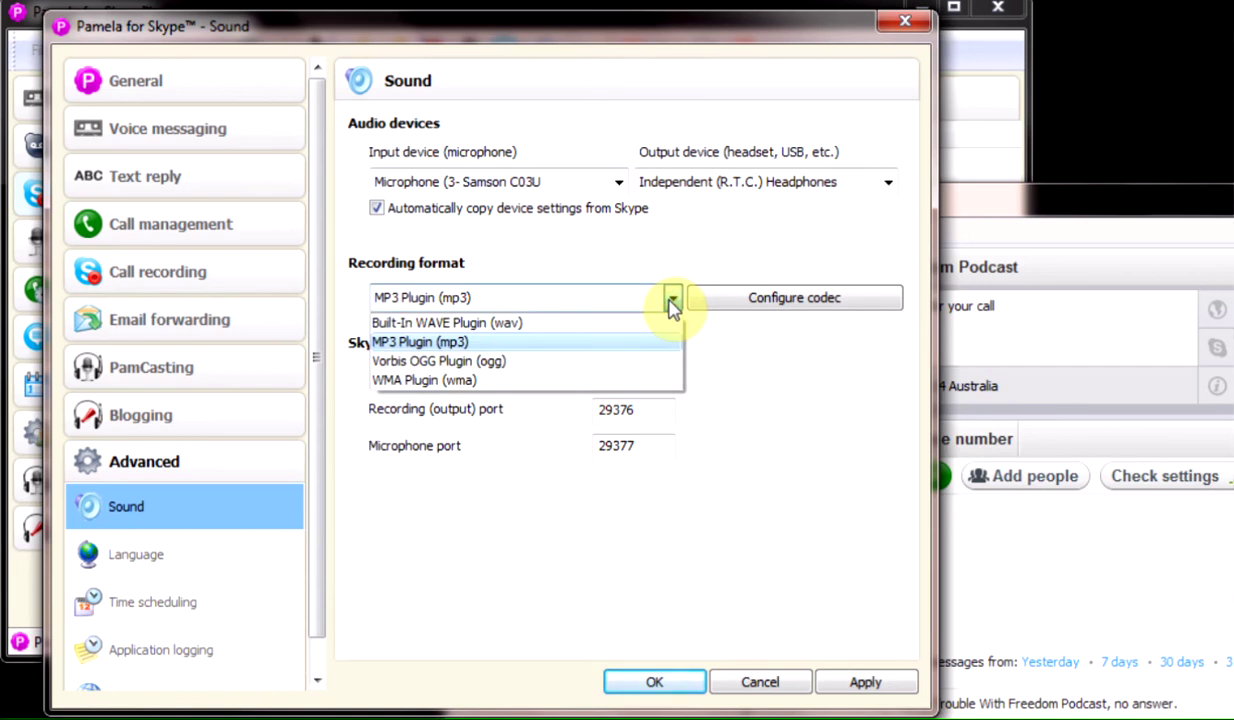
{"action": "left_click", "coordinate": [495, 343]}
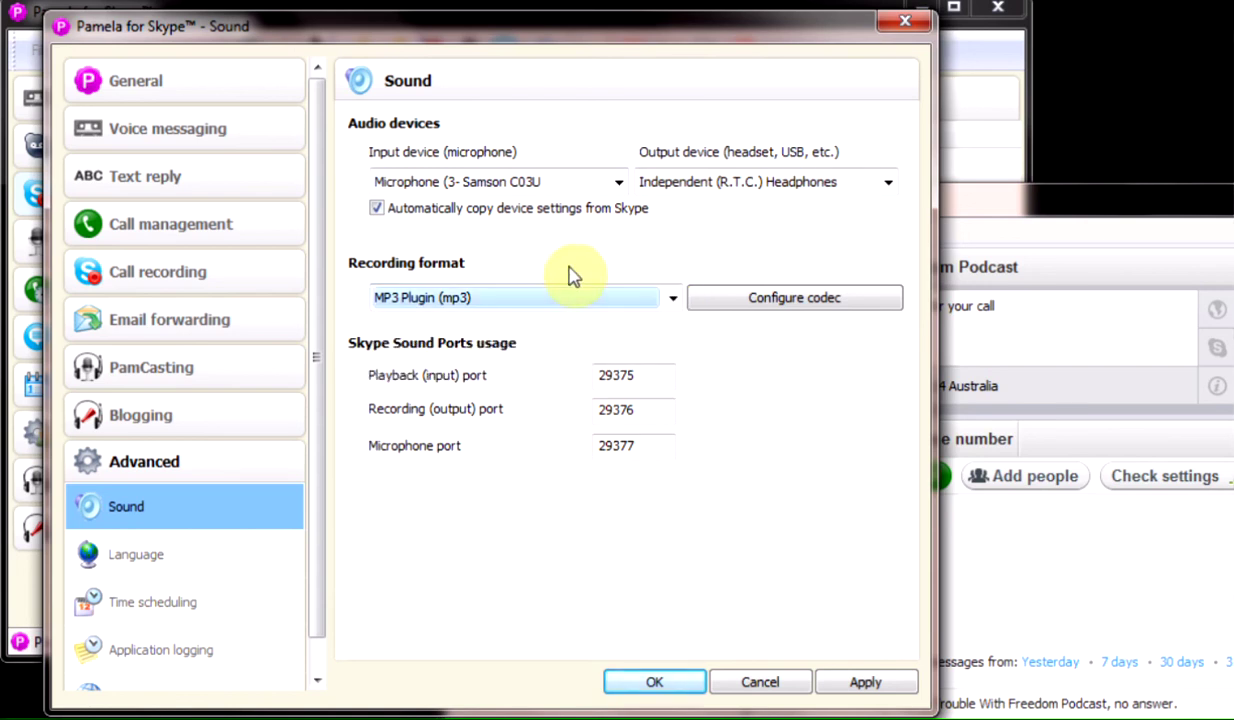
{"action": "left_click", "coordinate": [672, 302]}
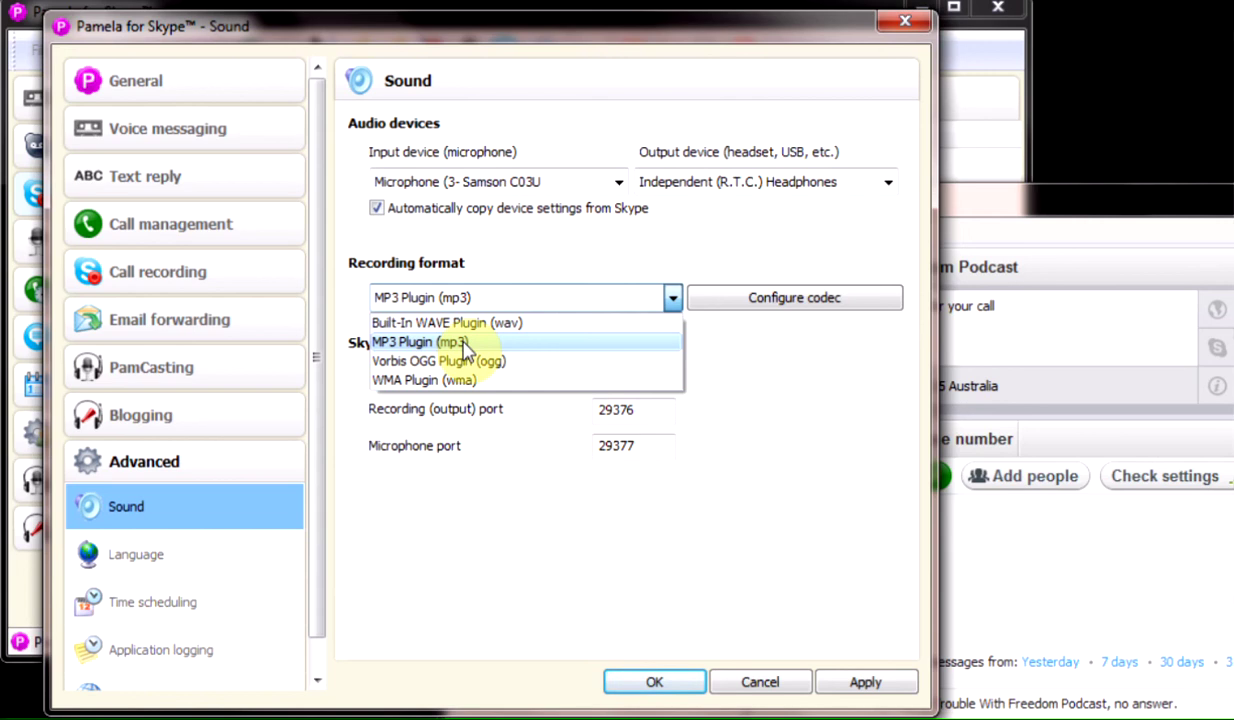
{"action": "left_click", "coordinate": [465, 343]}
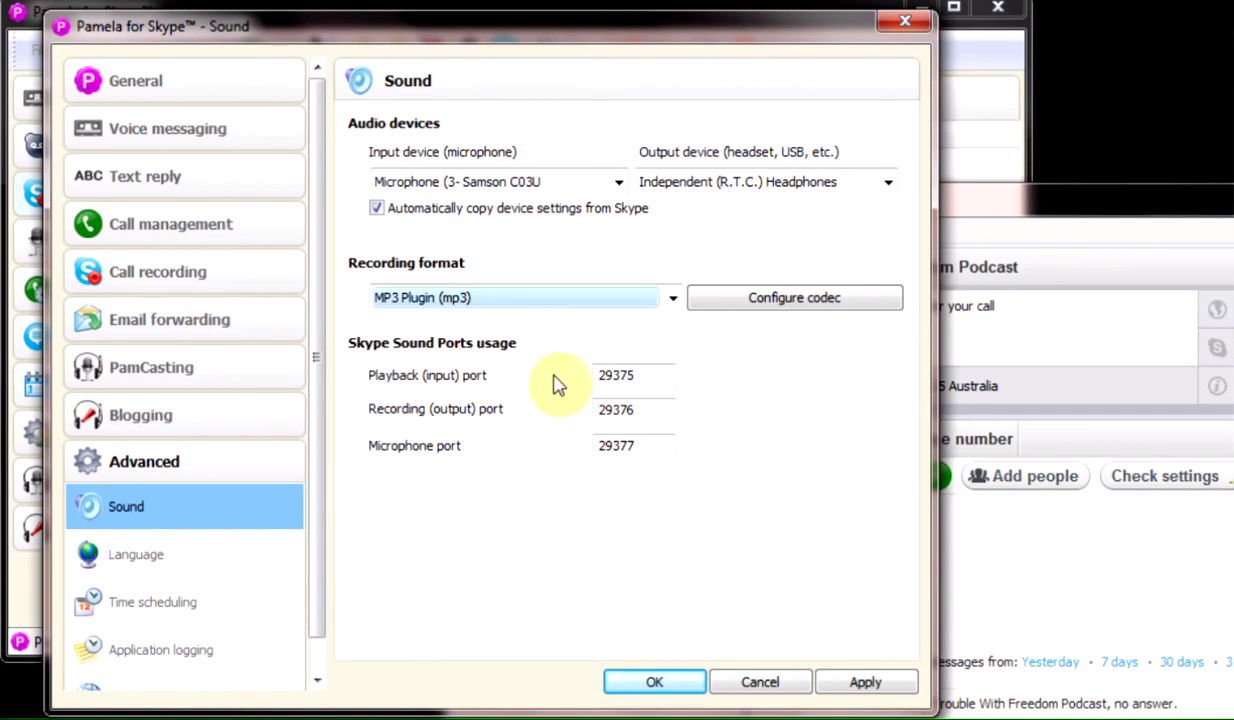
Step: Configure the MP3 codec with a 44100 Hz sampling rate and a 128 kbps bitrate, and save it
{"action": "left_click", "coordinate": [815, 305]}
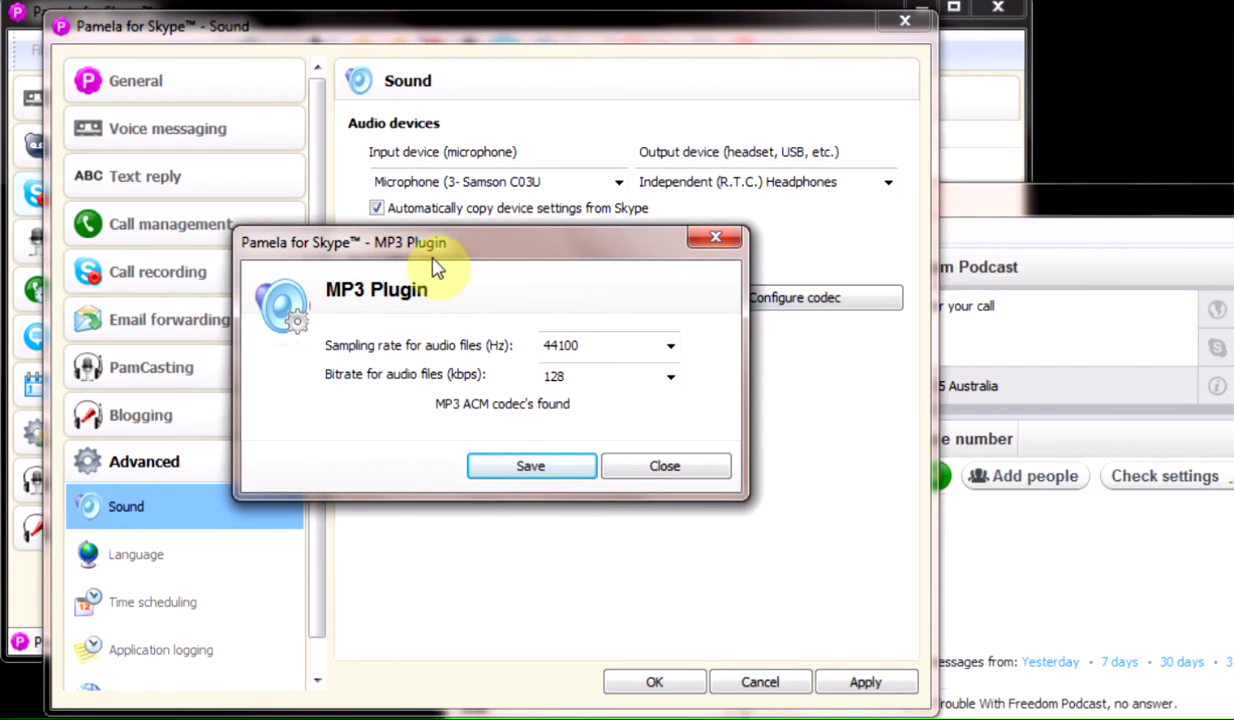
{"action": "left_click_drag", "start_coordinate": [437, 250], "coordinate": [336, 212]}
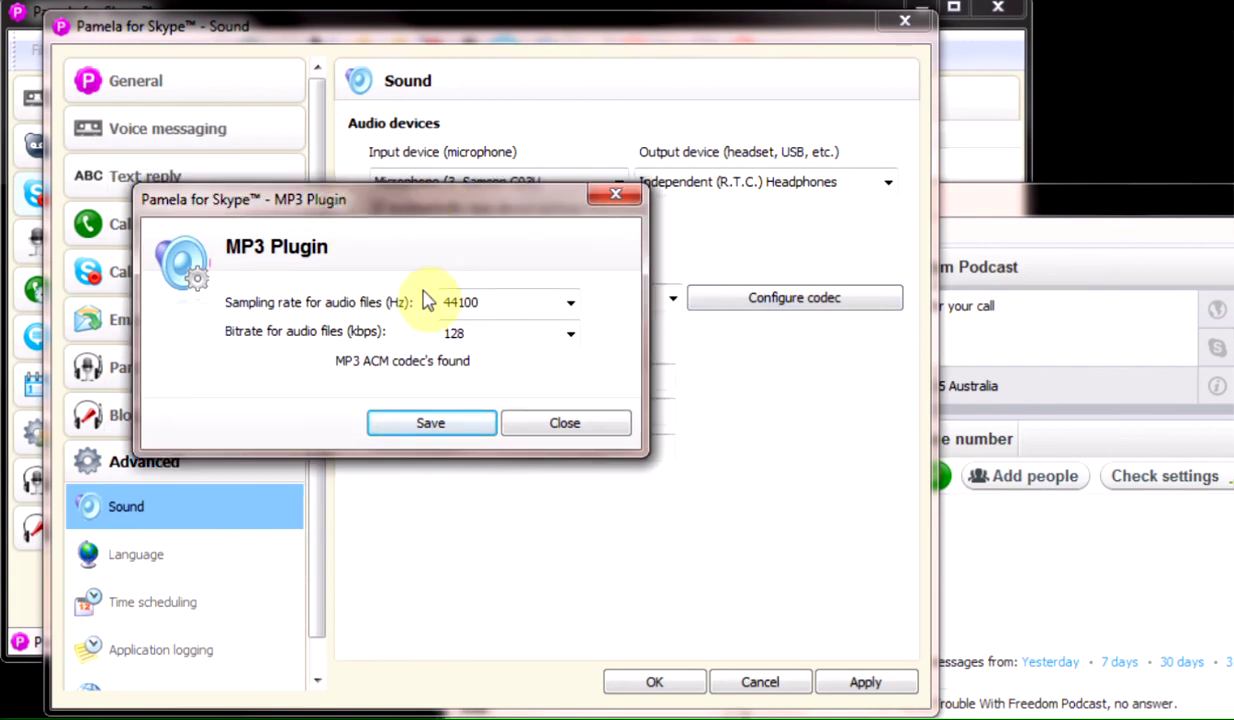
{"action": "left_click", "coordinate": [572, 307]}
{"action": "left_click", "coordinate": [507, 347]}
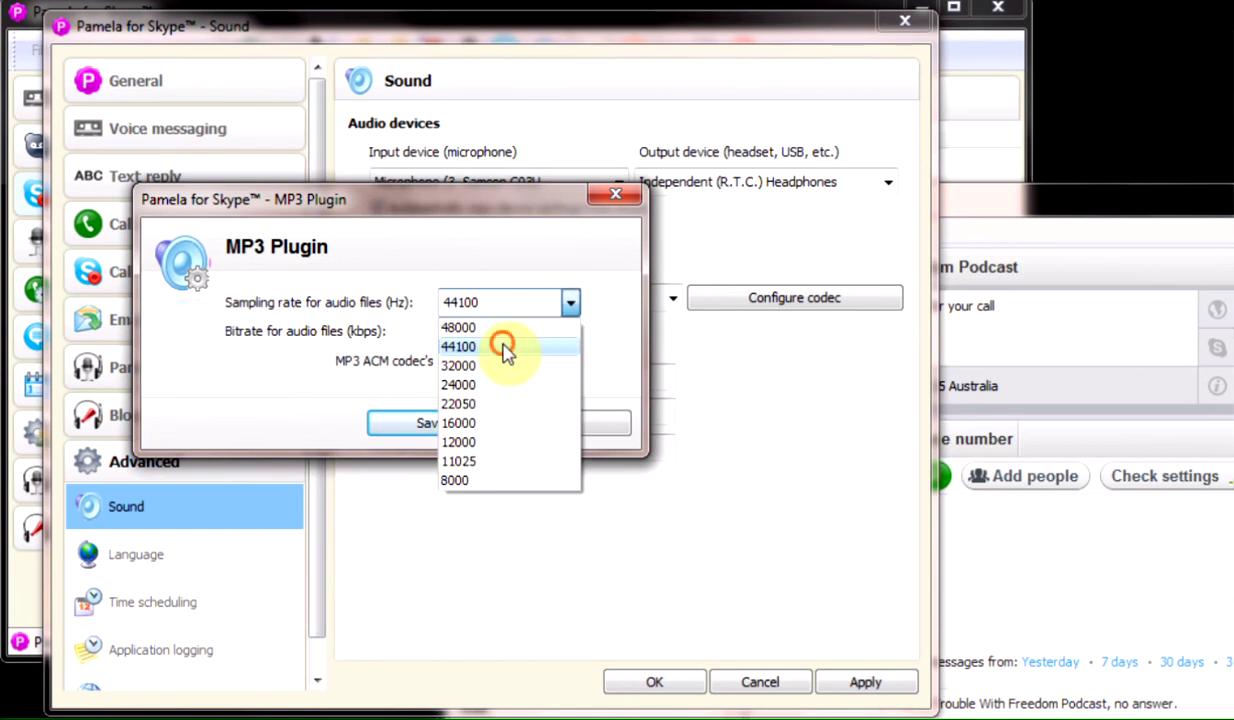
{"action": "left_click", "coordinate": [568, 340]}
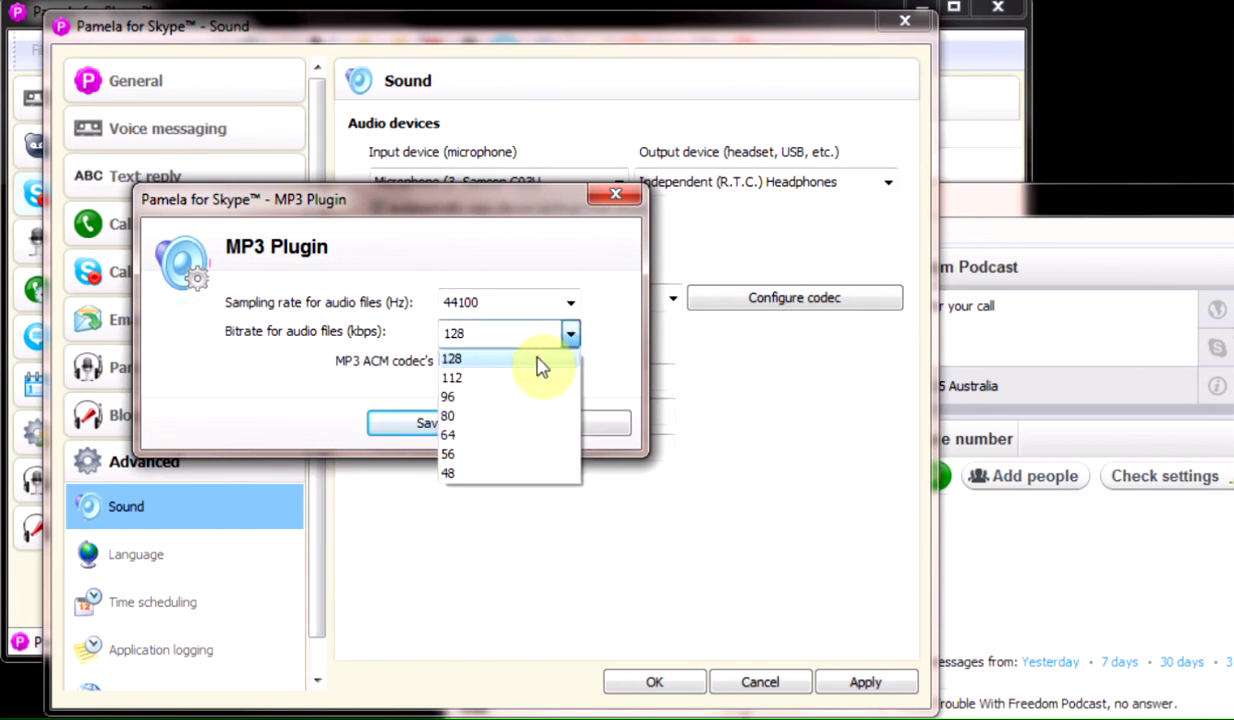
{"action": "left_click", "coordinate": [538, 360]}
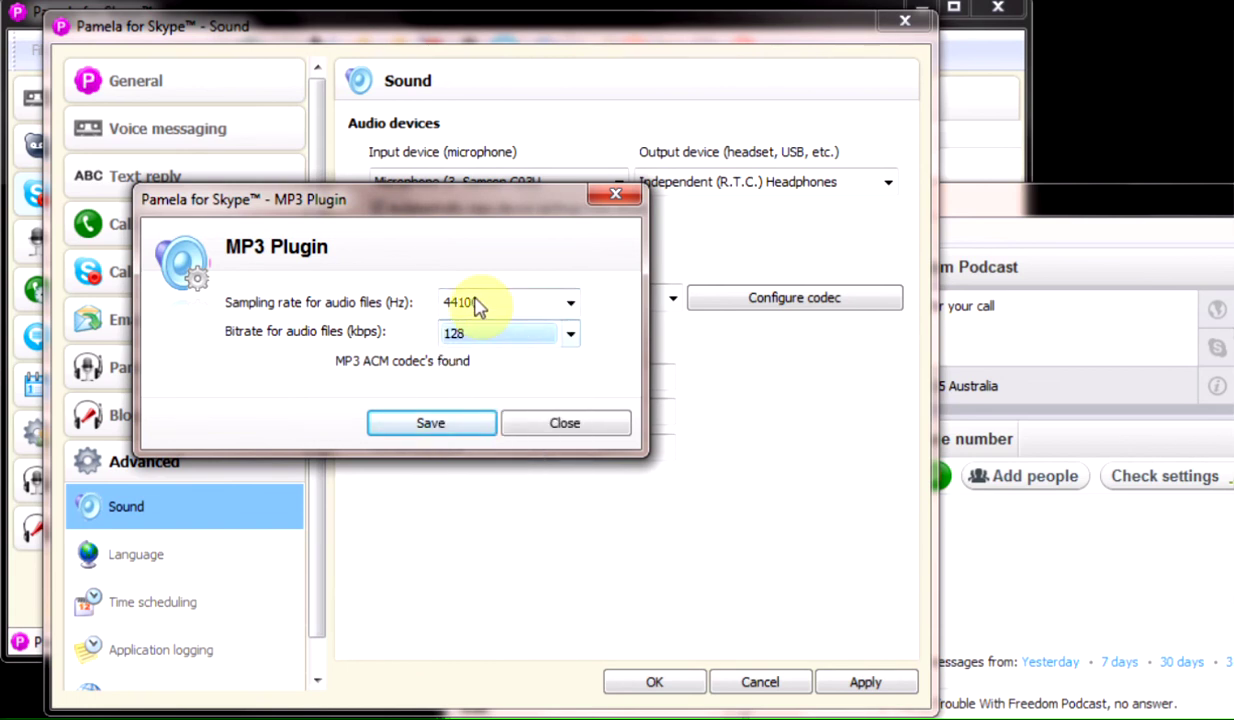
{"action": "left_click", "coordinate": [570, 302]}
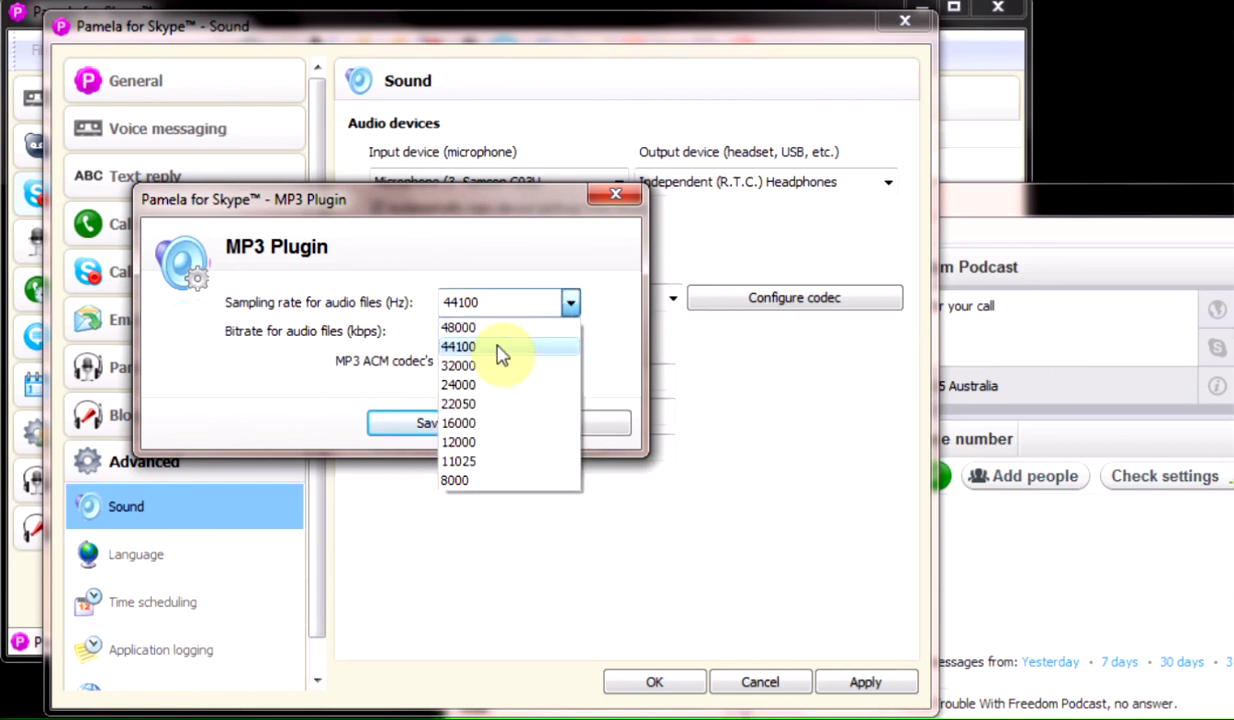
{"action": "left_click", "coordinate": [500, 347]}
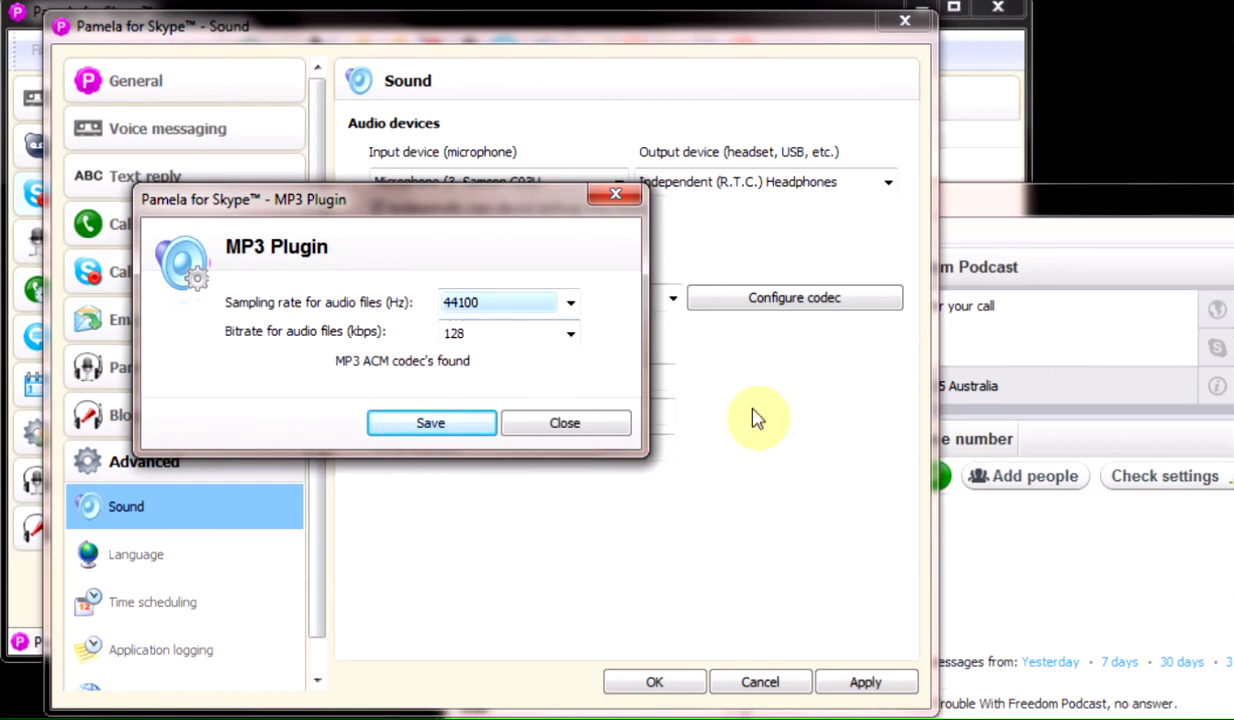
{"action": "left_click", "coordinate": [430, 426]}
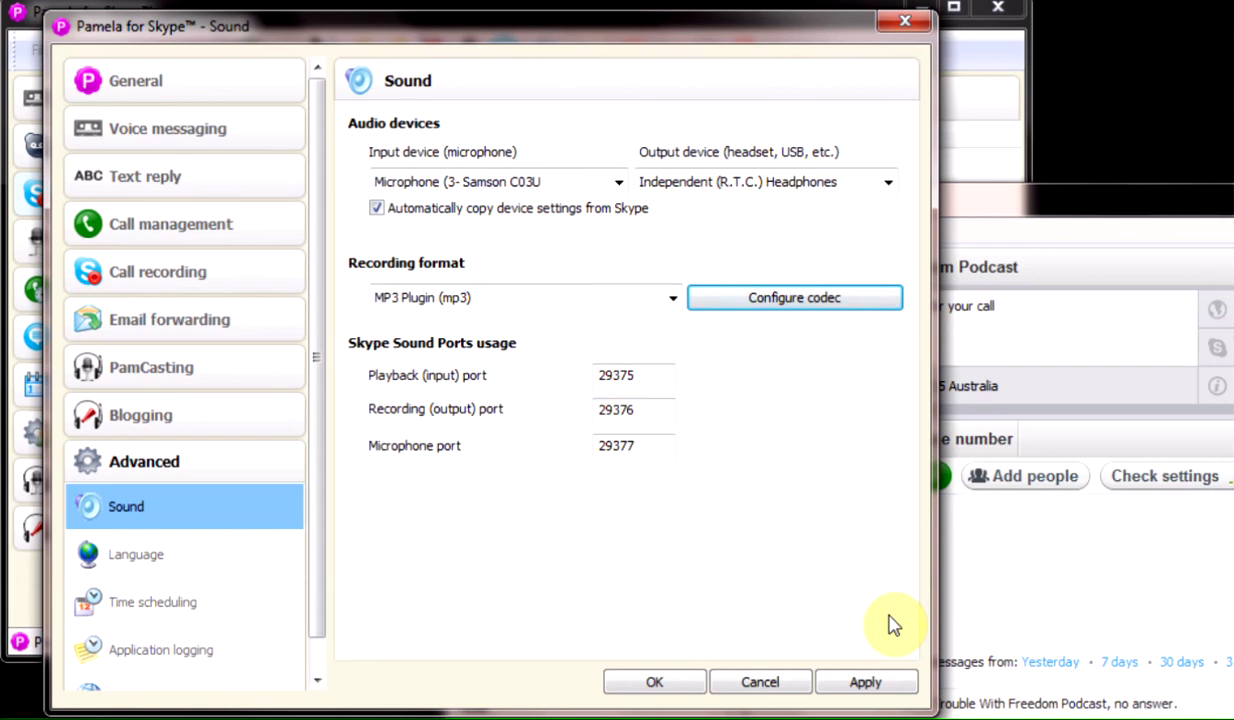
Step: Reopen the MP3 codec configuration, select the 44100 Hz sampling rate again and save the settings
{"action": "left_click", "coordinate": [799, 304]}
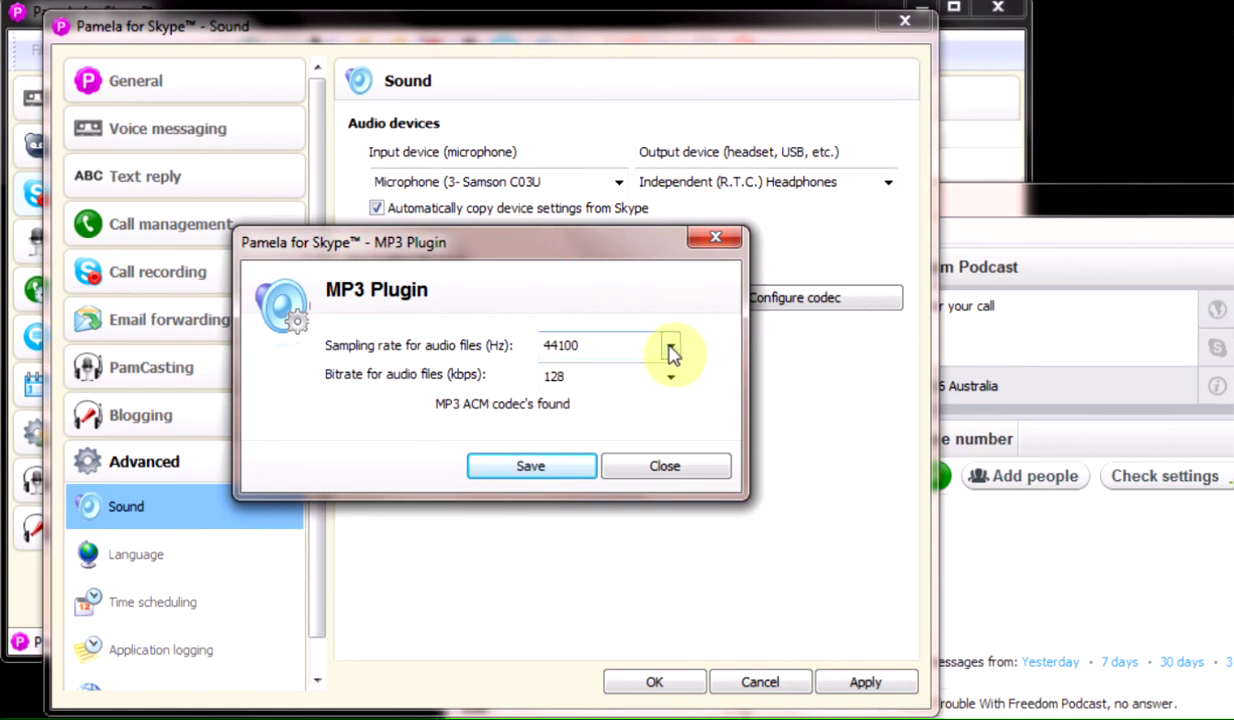
{"action": "left_click", "coordinate": [670, 347]}
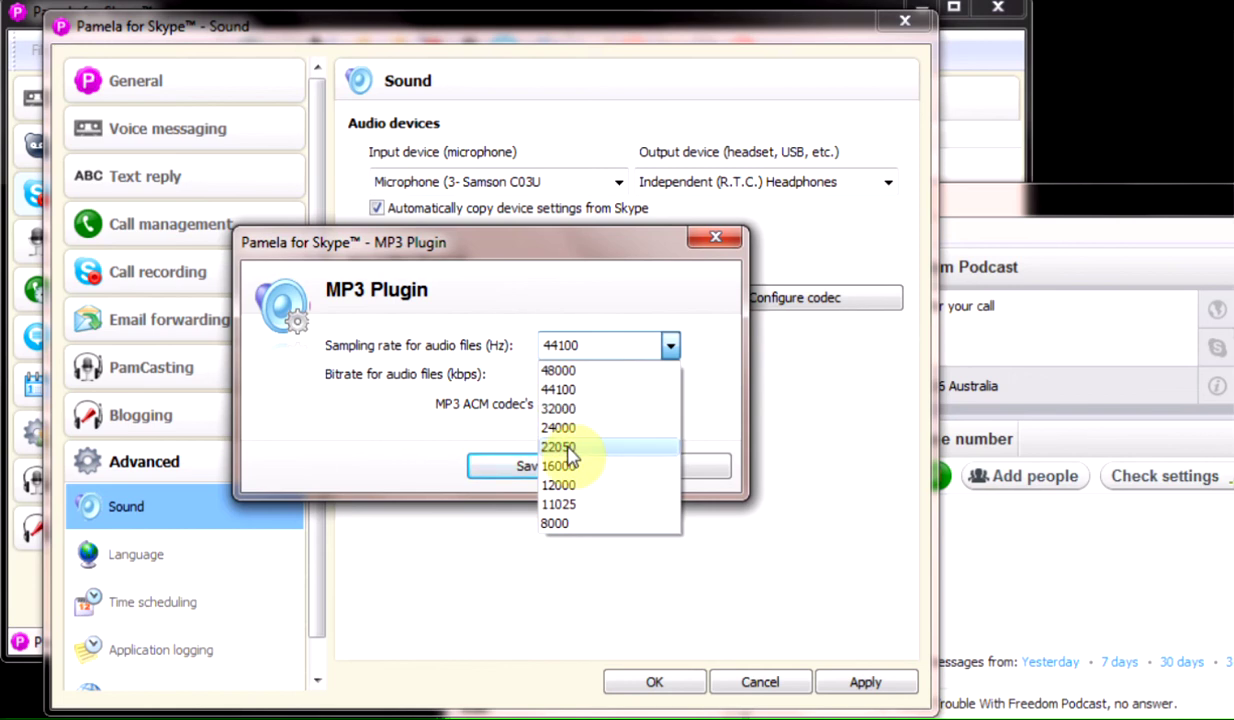
{"action": "left_click", "coordinate": [566, 390]}
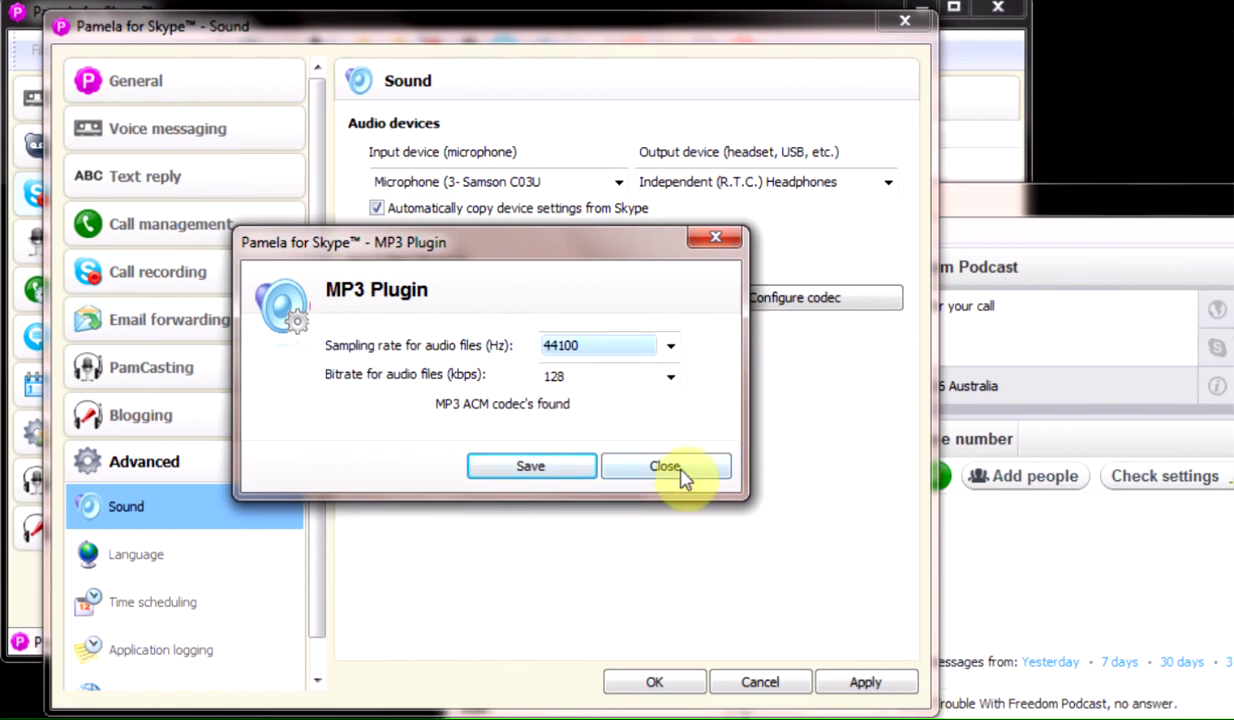
{"action": "left_click", "coordinate": [531, 468]}
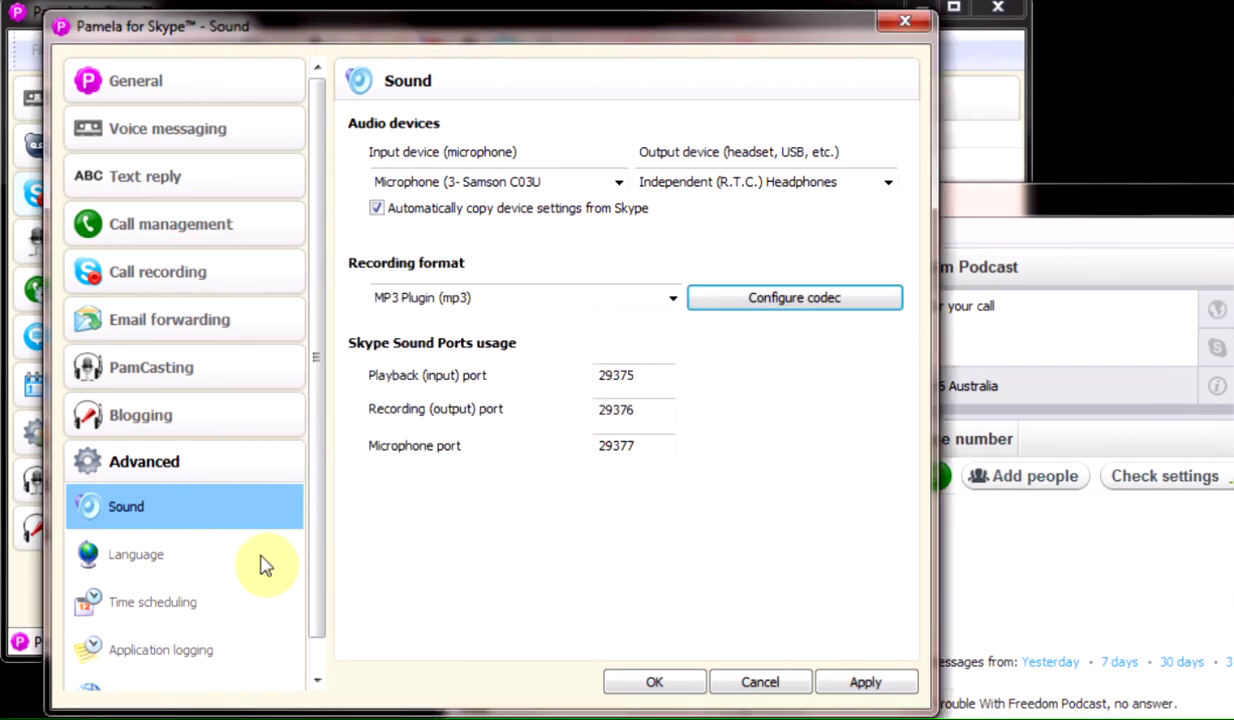
Step: Look through the remaining advanced categories and return to the General application settings
{"action": "left_click_drag", "start_coordinate": [316, 630], "coordinate": [318, 537]}
{"action": "left_click", "coordinate": [155, 82]}
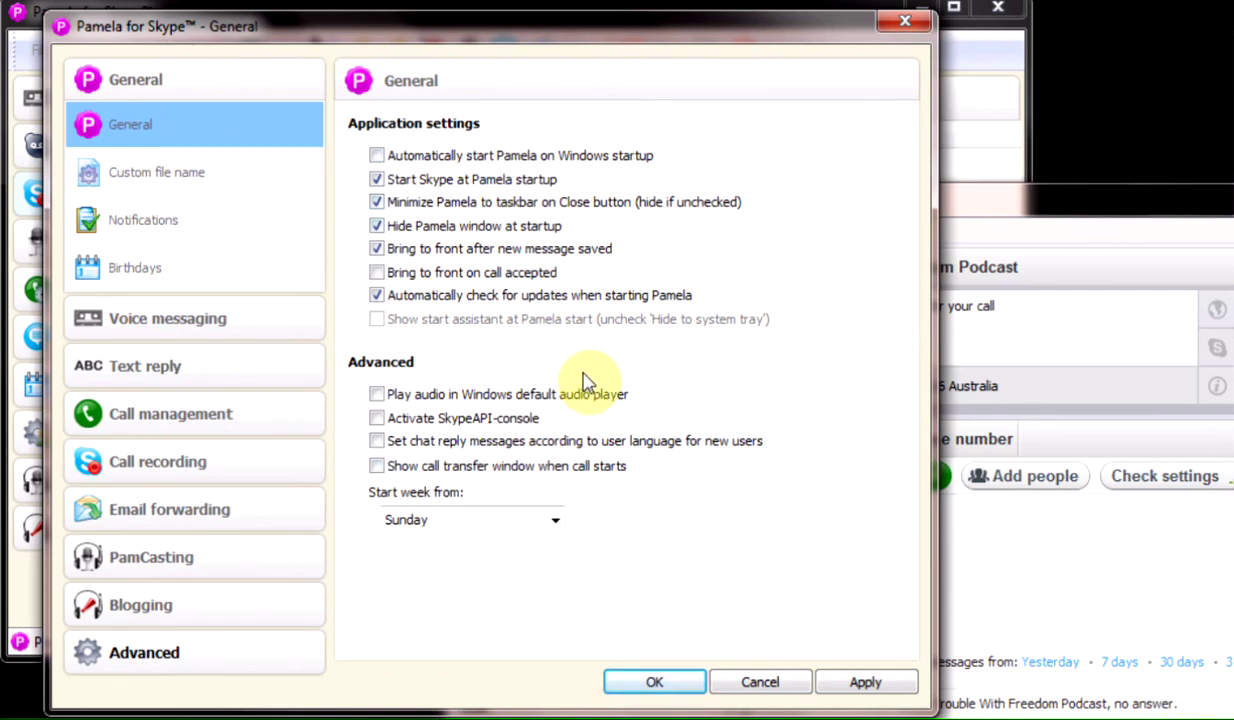
Step: Apply the general settings and close the settings window
{"action": "left_click", "coordinate": [868, 686]}
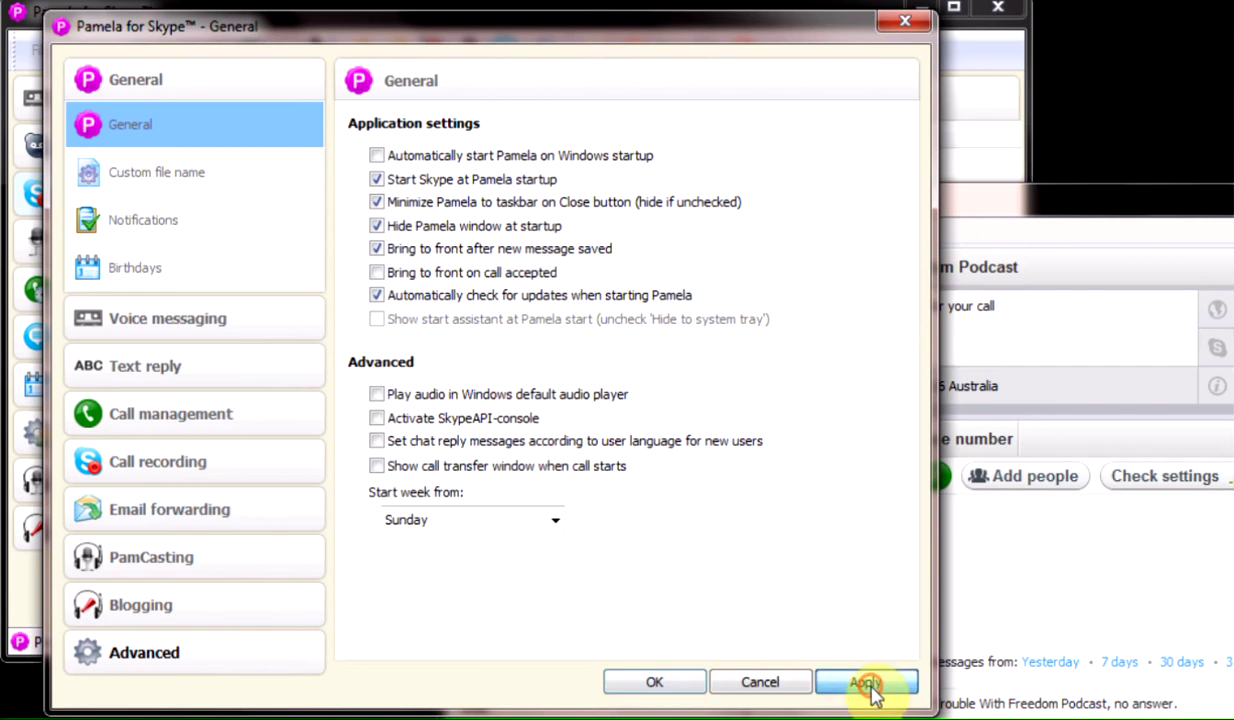
{"action": "left_click", "coordinate": [652, 684]}
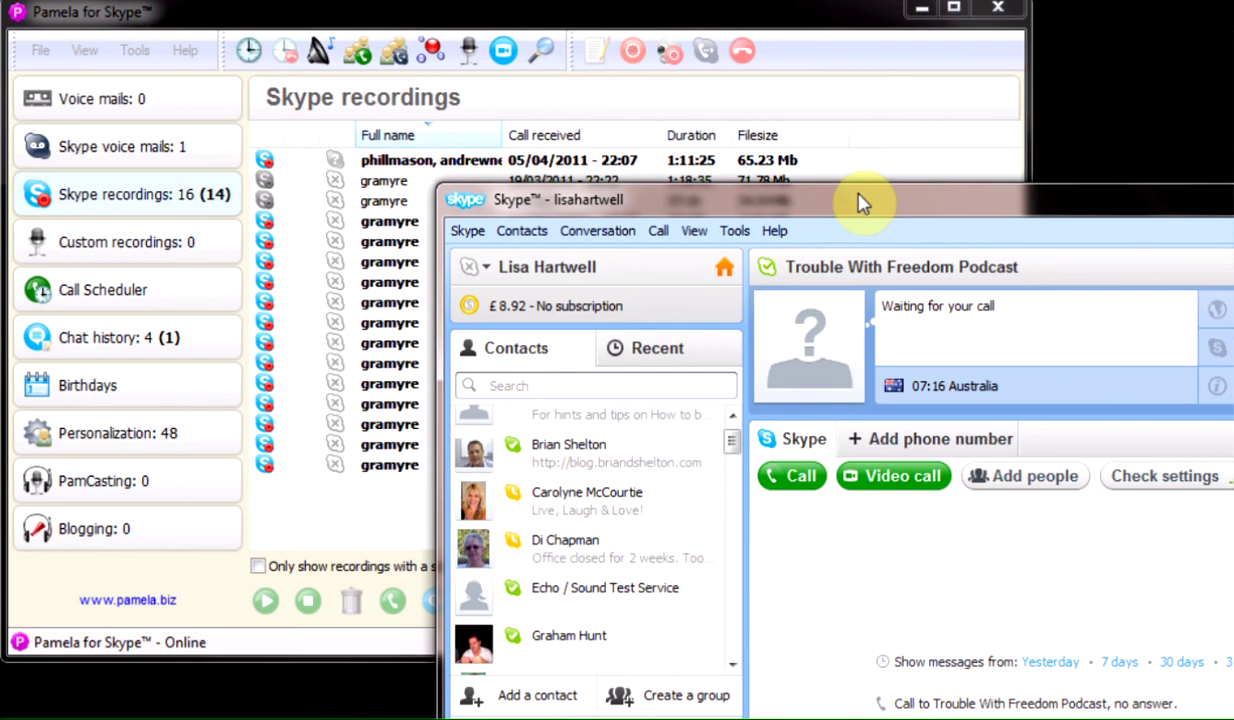
Step: Call the Echo / Sound Test Service contact in Skype and switch back to Pamela while the call is recorded
{"action": "left_click", "coordinate": [585, 588]}
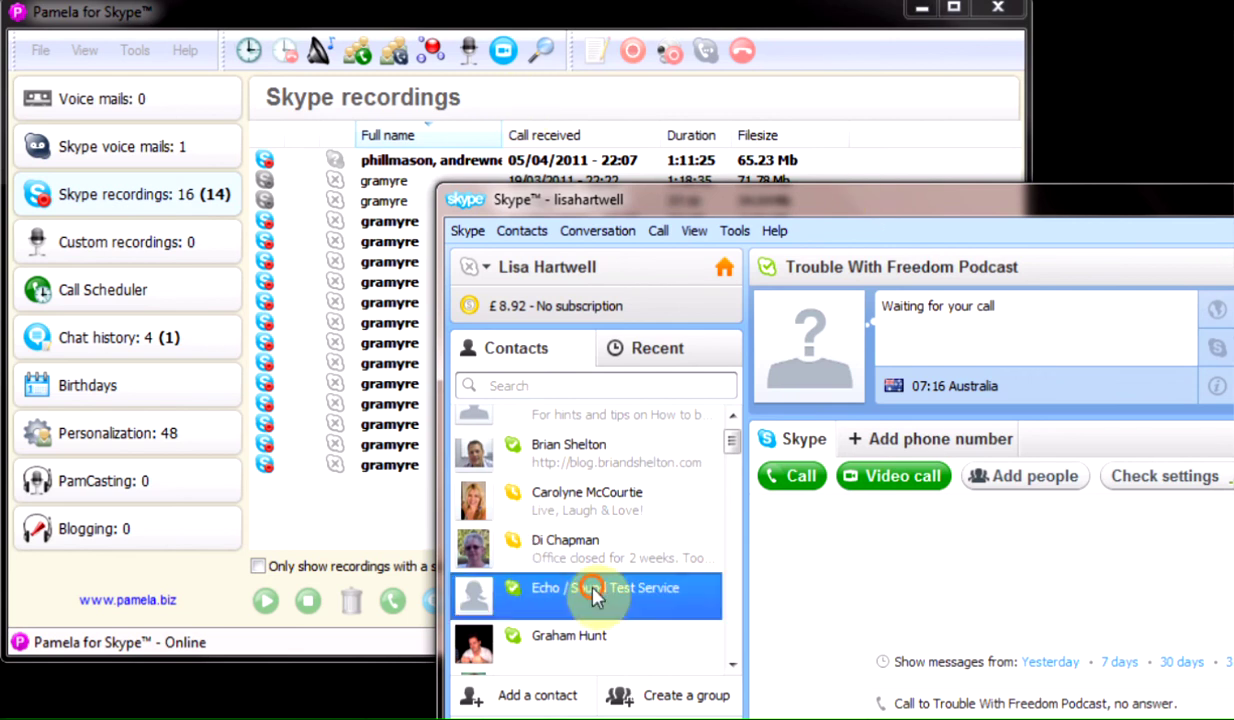
{"action": "left_click", "coordinate": [795, 476]}
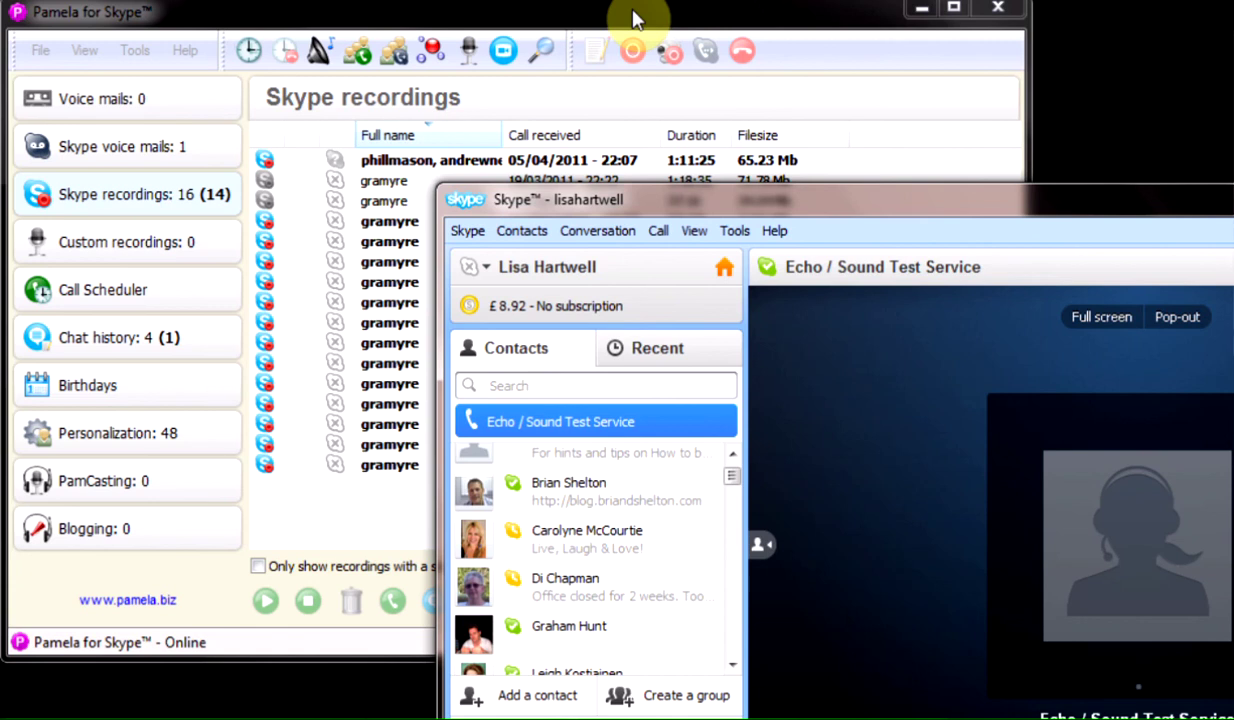
{"action": "left_click", "coordinate": [612, 22]}
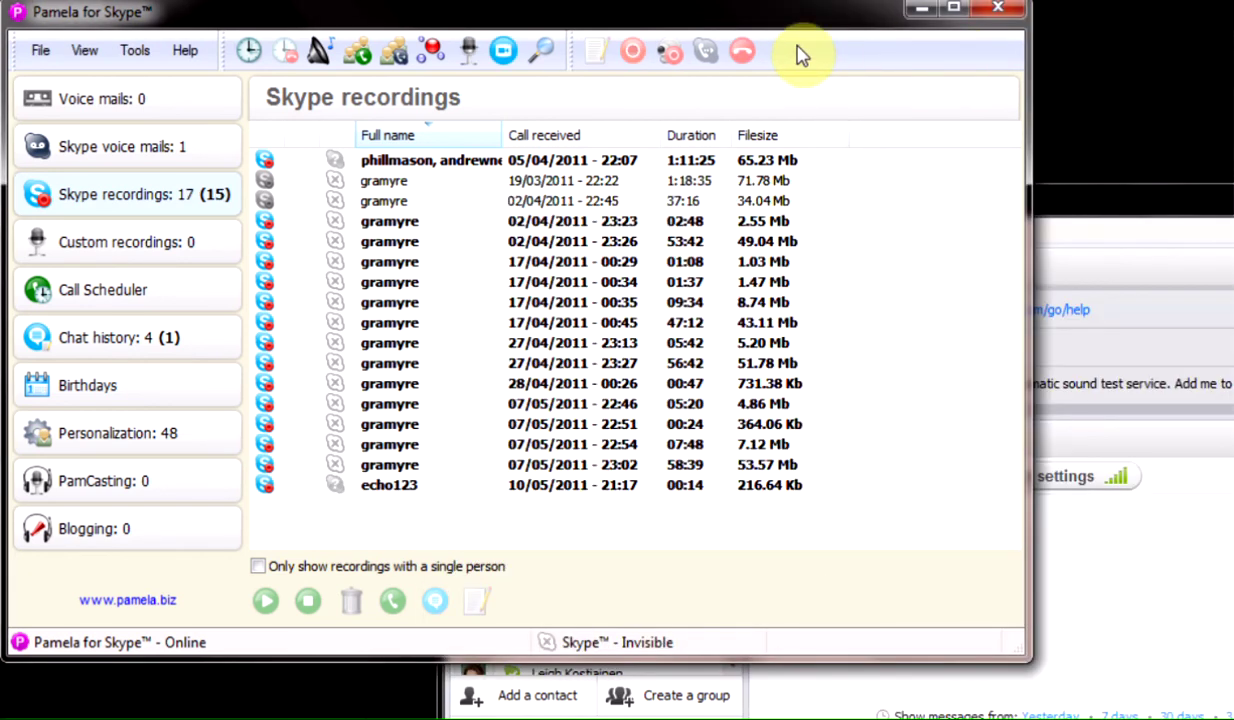
Step: Return to Skype, call Echo / Sound Test Service again and bring Pamela's recording controls to the front
{"action": "left_click", "coordinate": [788, 680]}
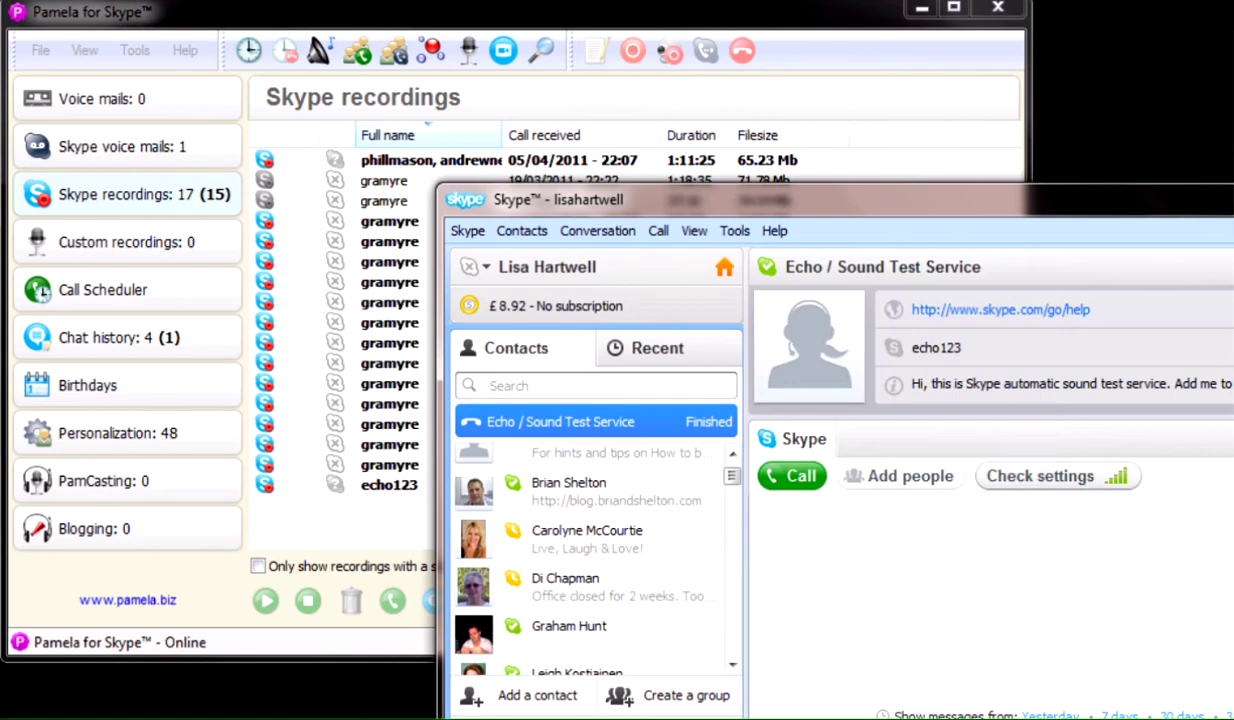
{"action": "left_click", "coordinate": [795, 474]}
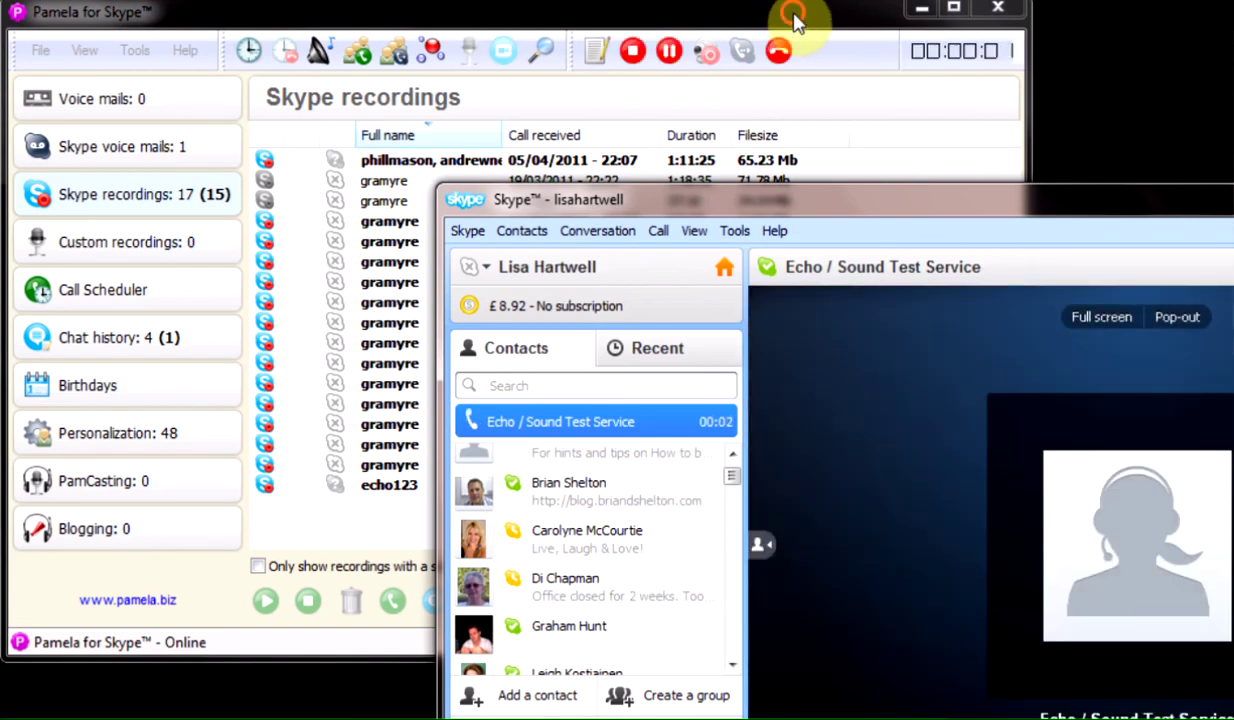
{"action": "left_click", "coordinate": [782, 18]}
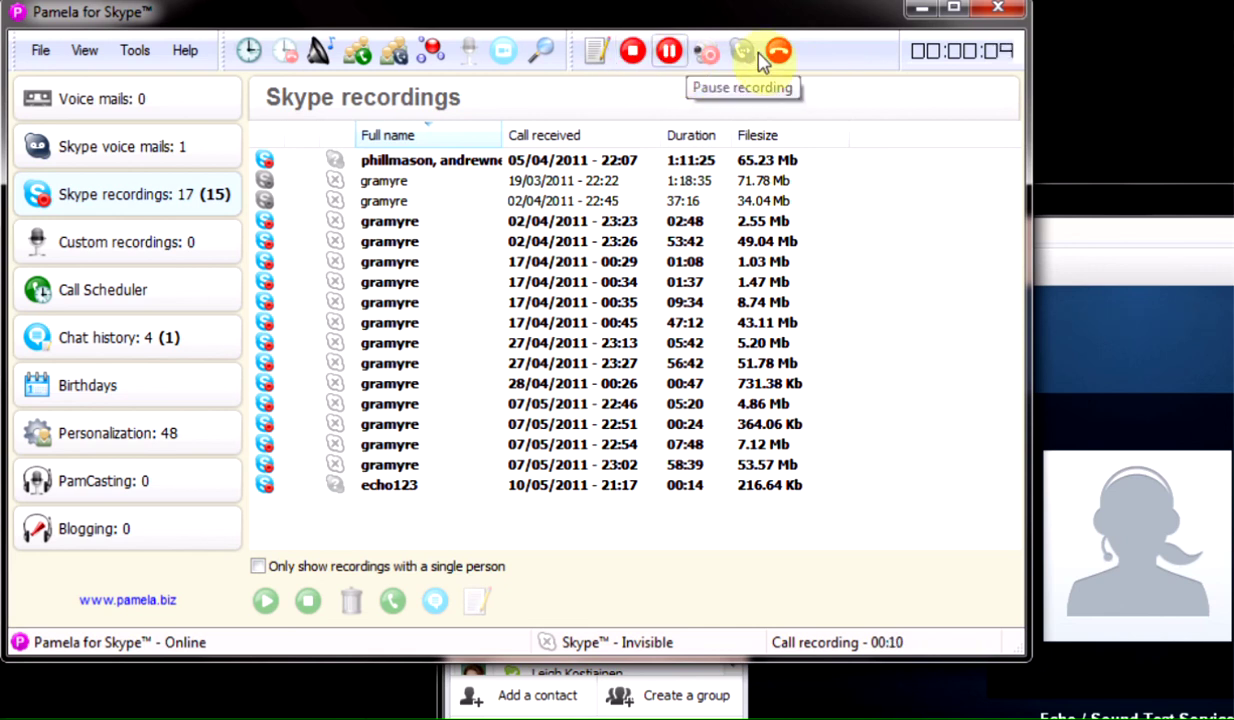
Step: Stop recording the ongoing test call, and start a new recording of the same call
{"action": "left_click", "coordinate": [631, 49]}
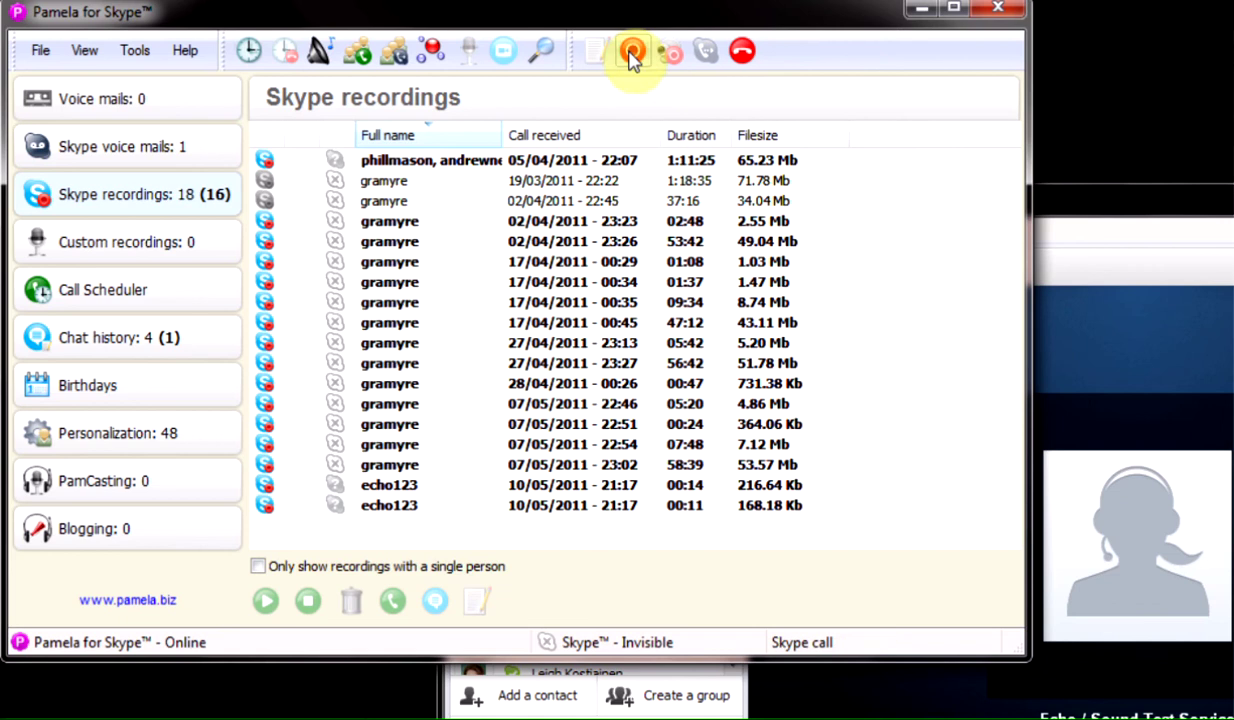
{"action": "mouse_move", "coordinate": [1151, 248]}
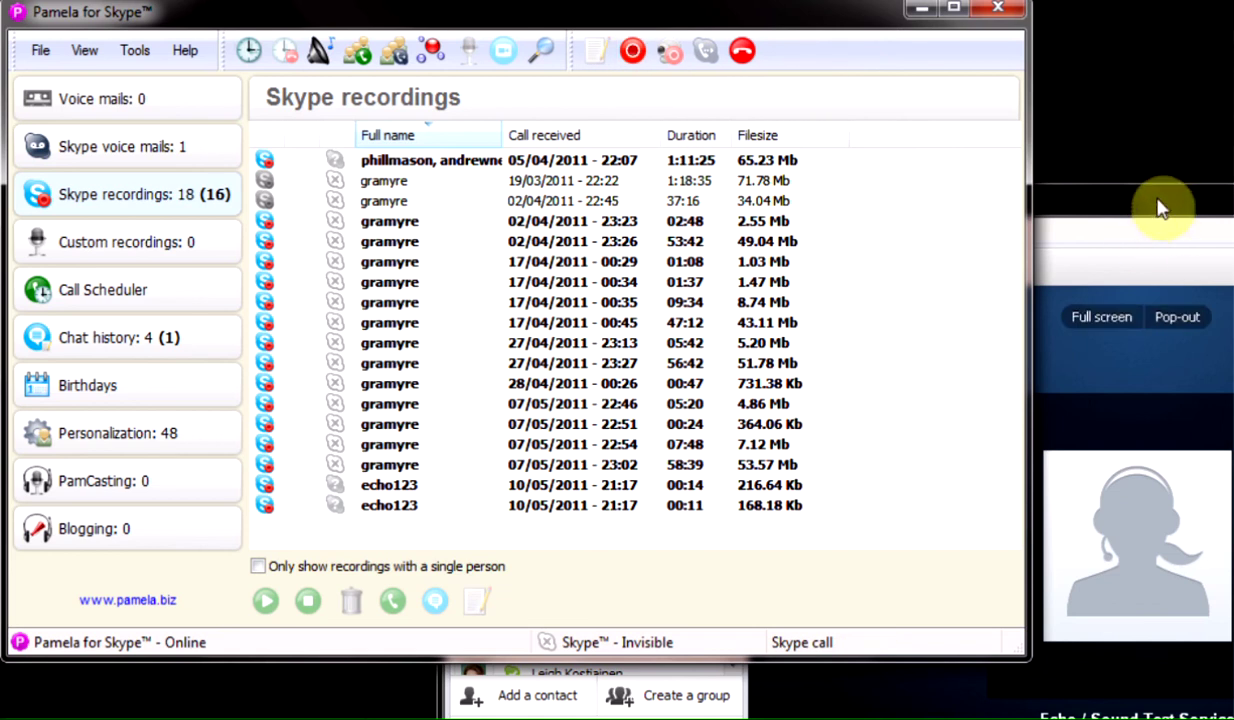
{"action": "left_click", "coordinate": [631, 52]}
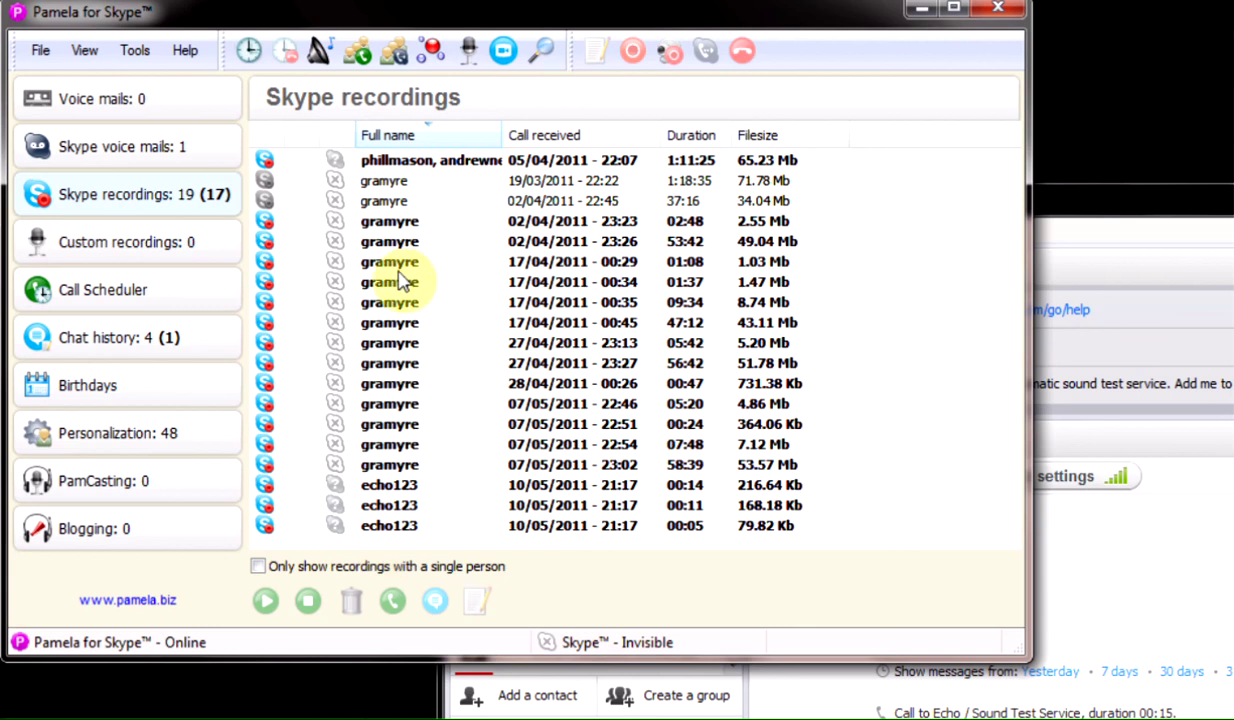
Step: Delete the 5-second echo123 recording from the Skype recordings list and confirm the deletion
{"action": "left_click", "coordinate": [386, 527]}
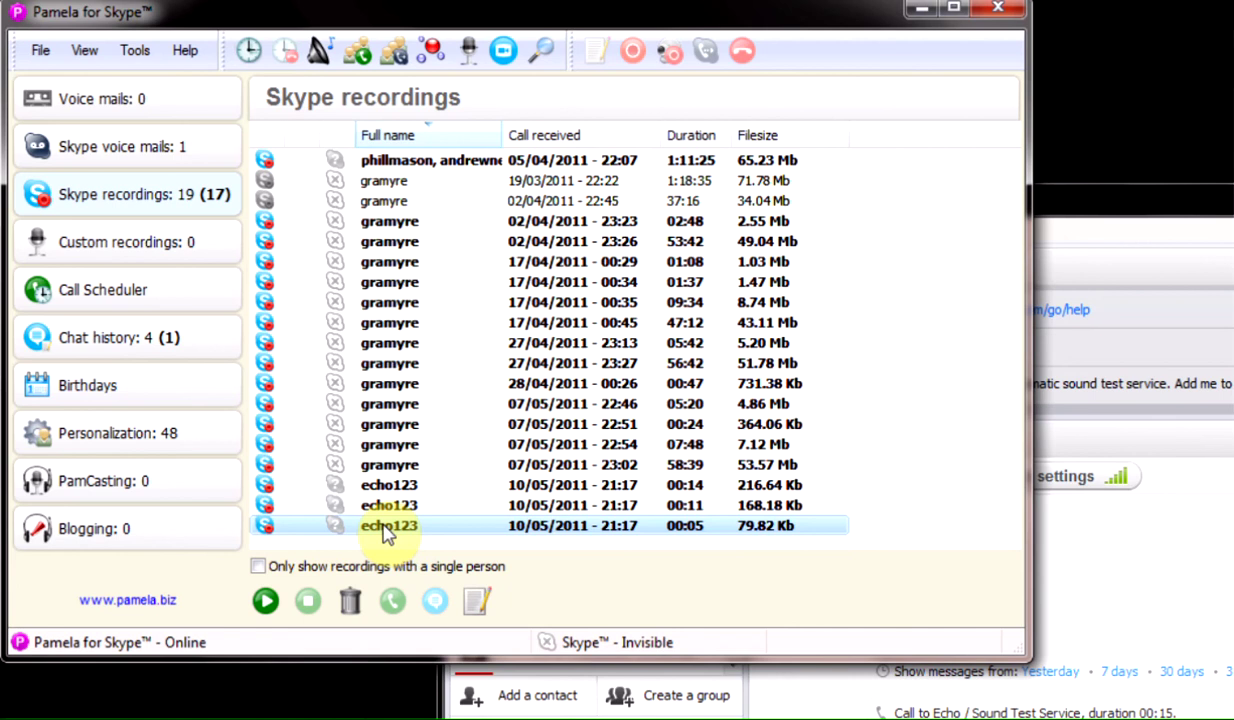
{"action": "left_click", "coordinate": [351, 606]}
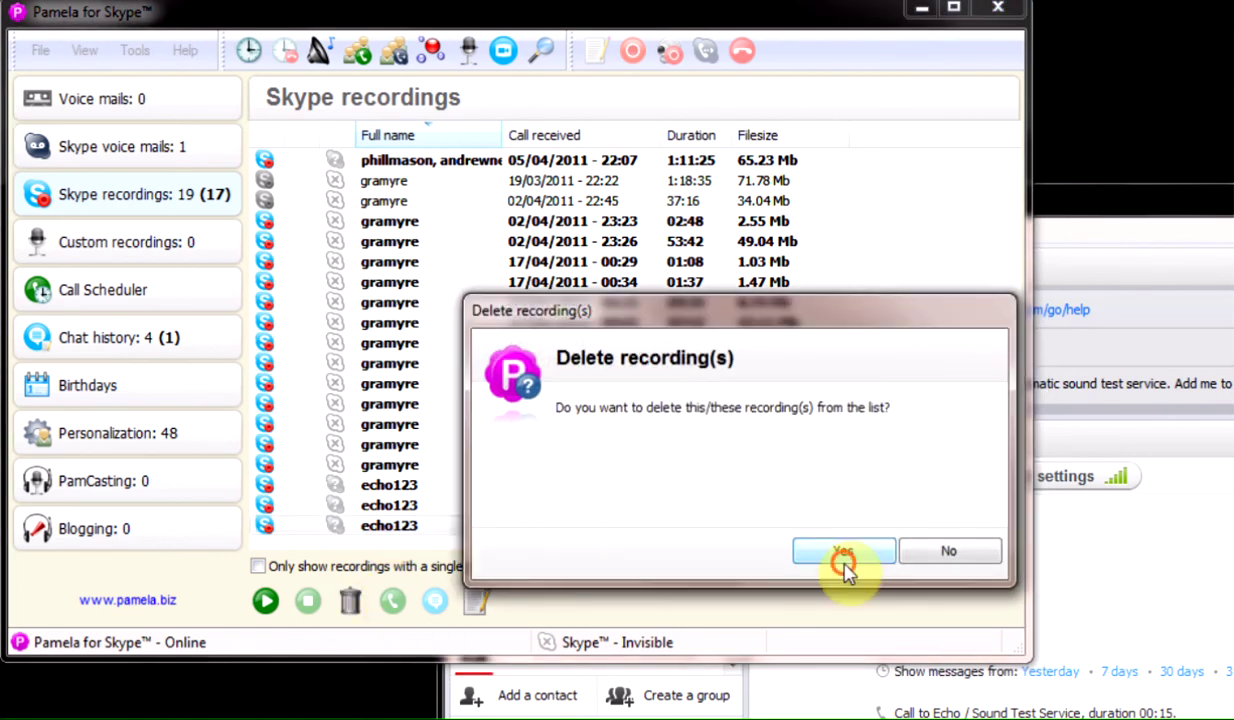
{"action": "left_click", "coordinate": [840, 552]}
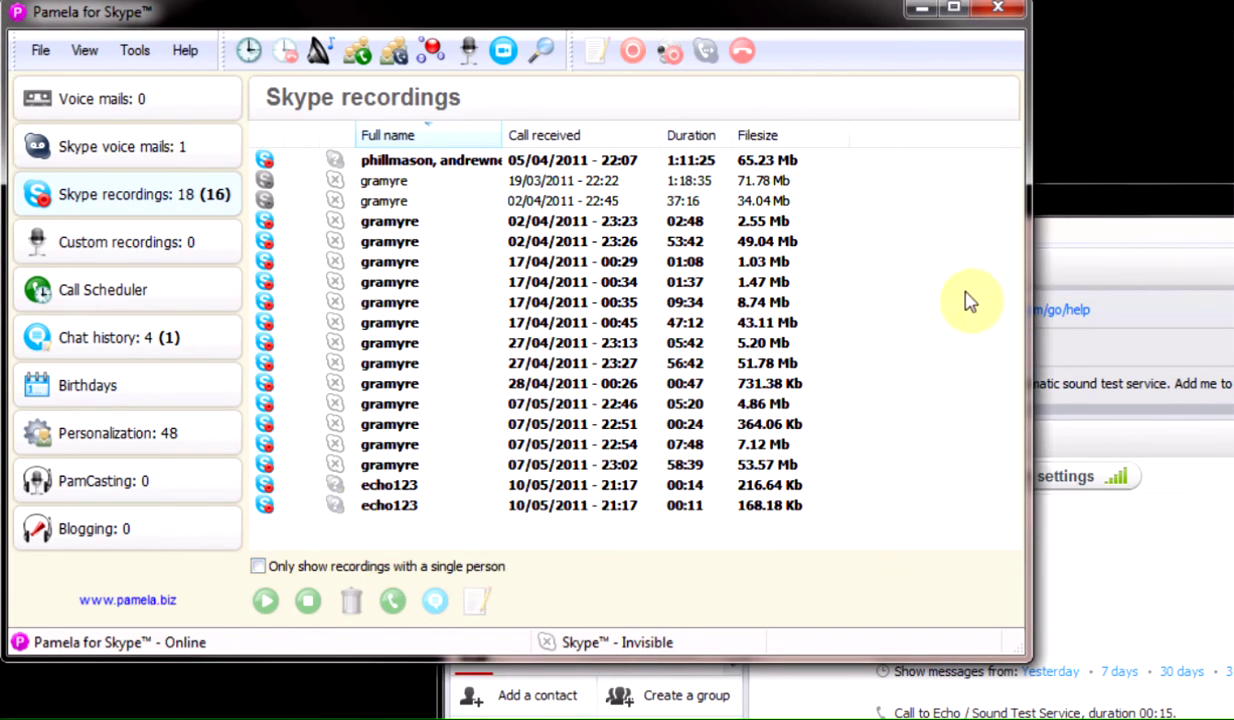